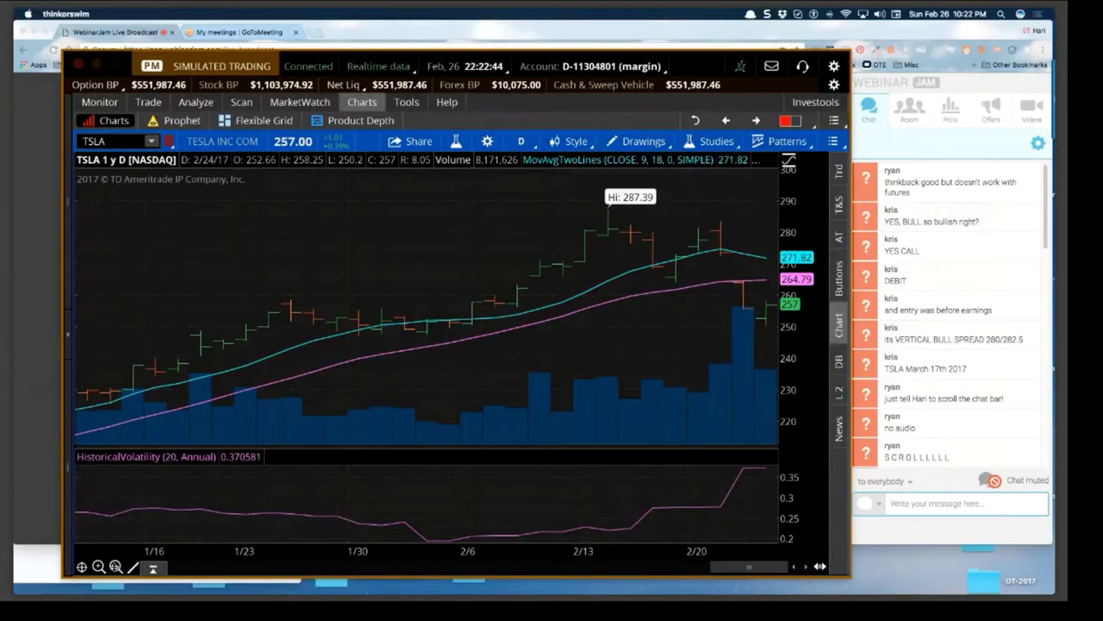
# Zoom the TSLA chart out to show 11/28–2/24, then bring up the Analyze tools list.
pyautogui.click(116, 566)
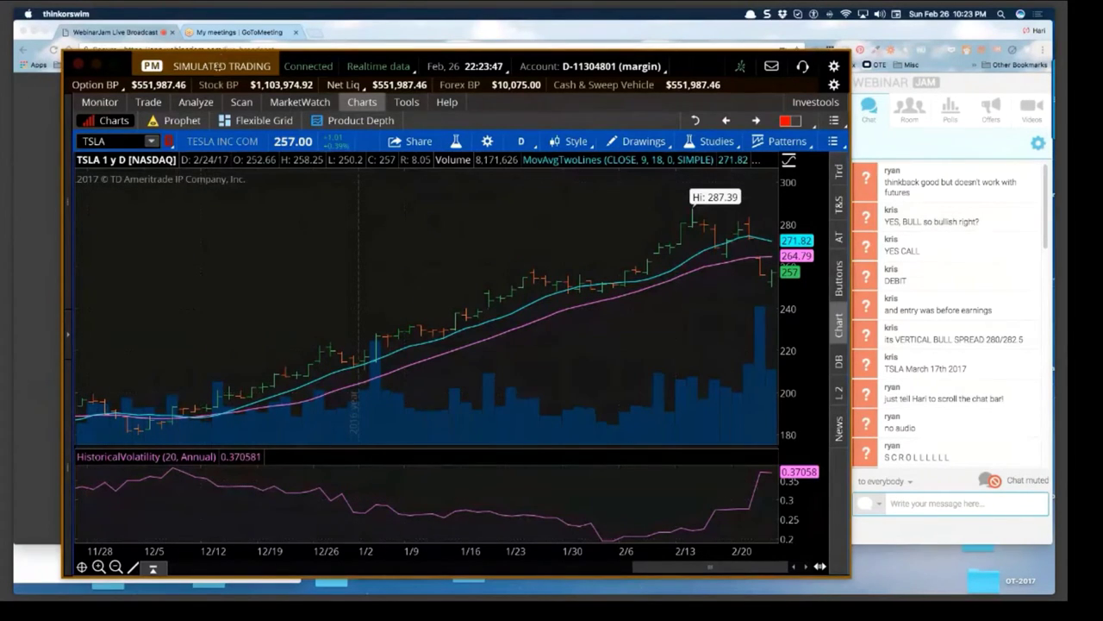
pyautogui.click(196, 101)
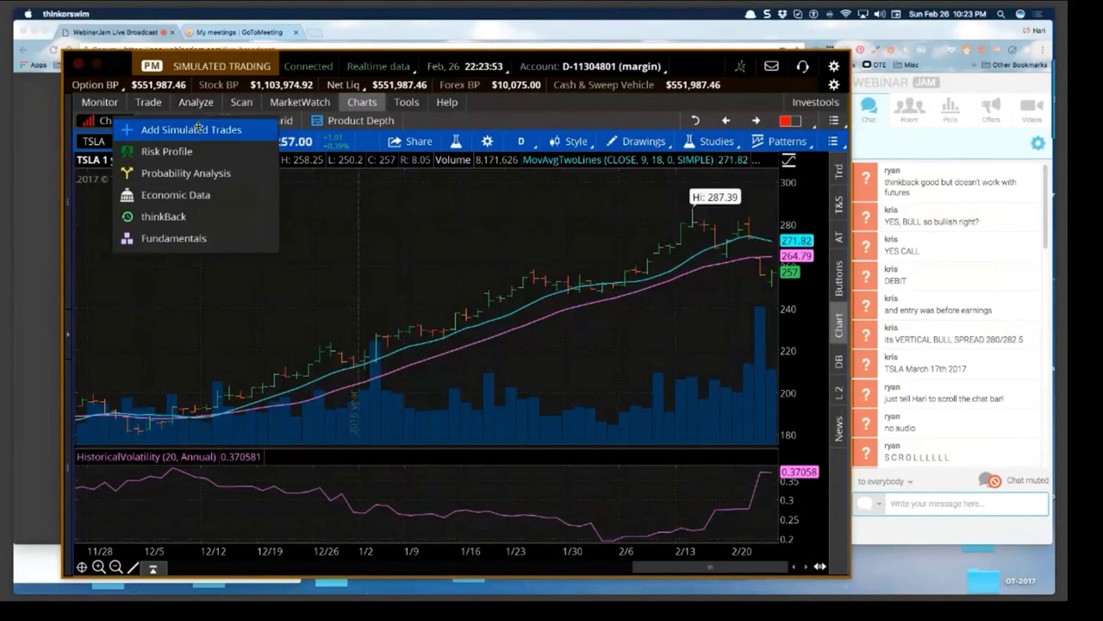
pyautogui.click(194, 130)
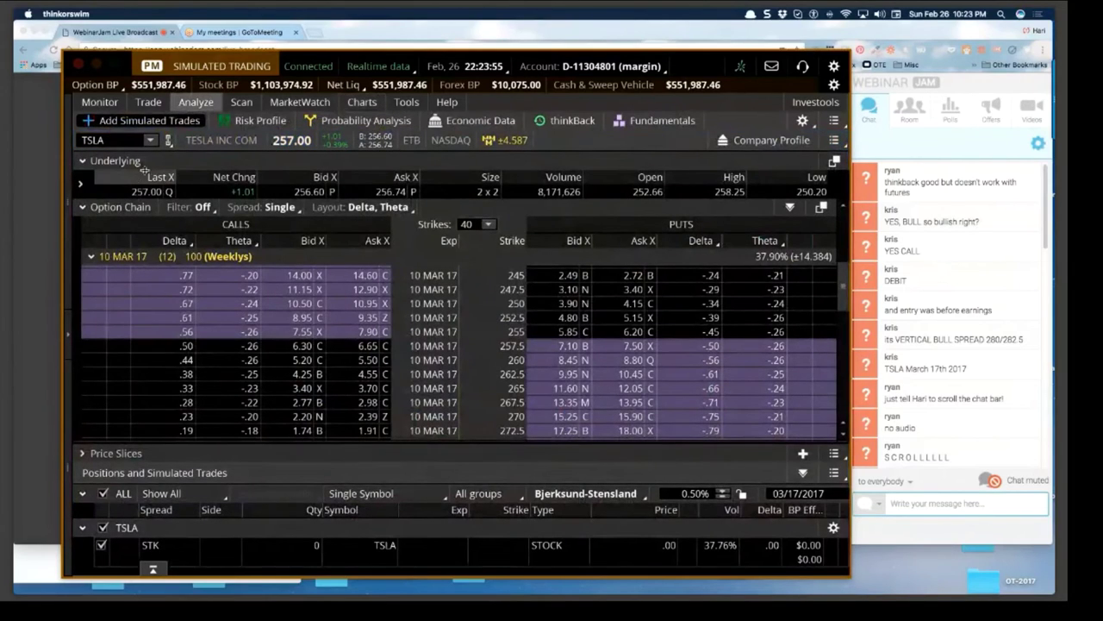
pyautogui.click(91, 257)
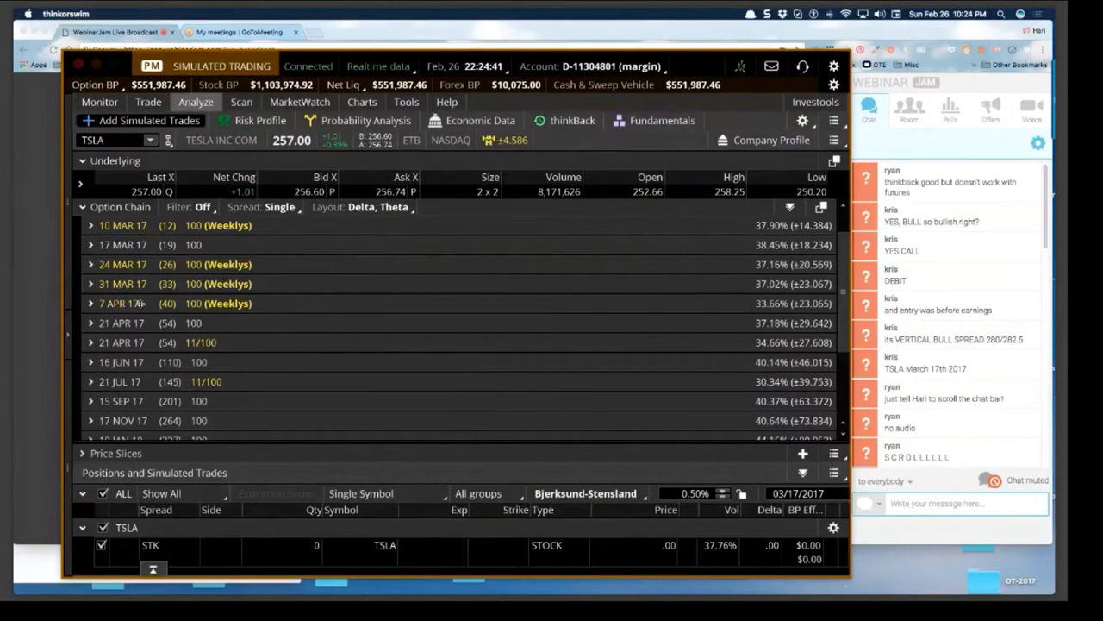
pyautogui.click(90, 283)
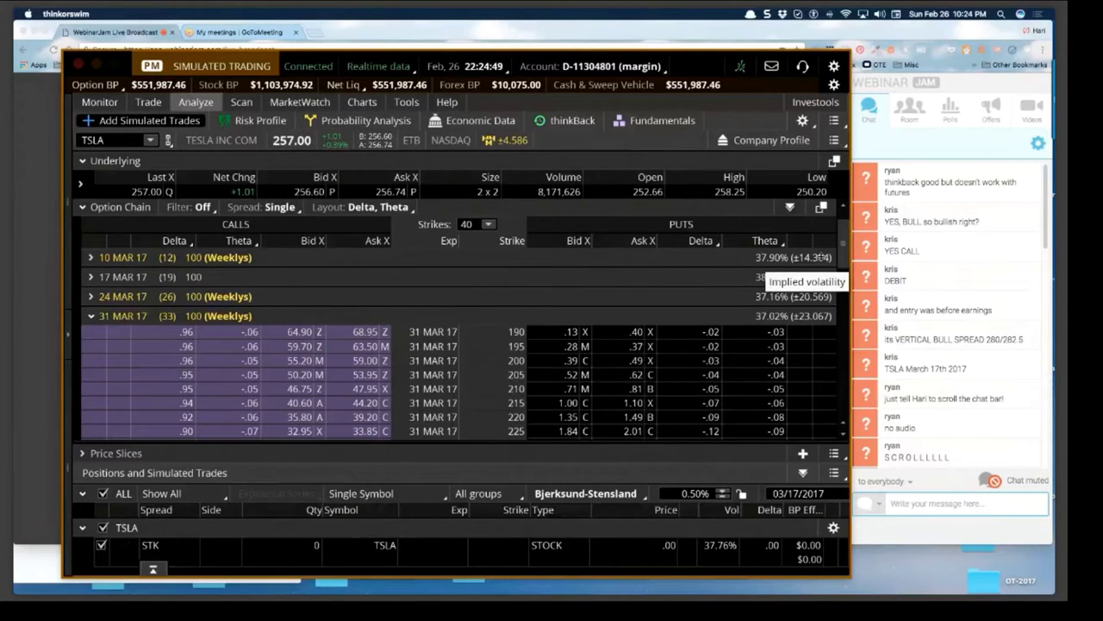
pyautogui.scroll(-3, 347, 309)
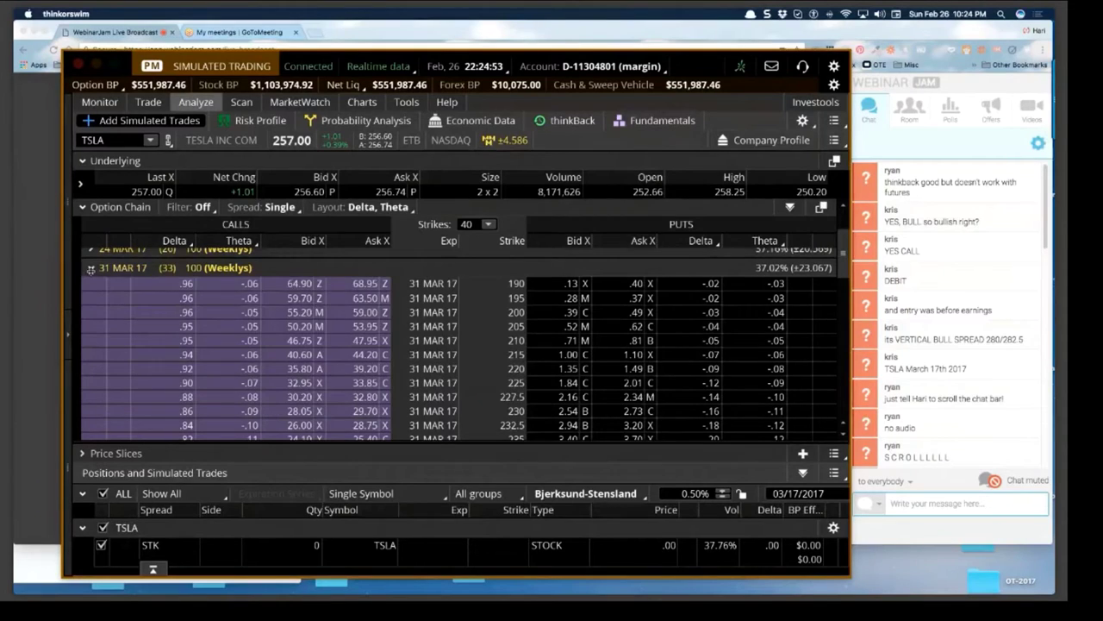
pyautogui.click(90, 267)
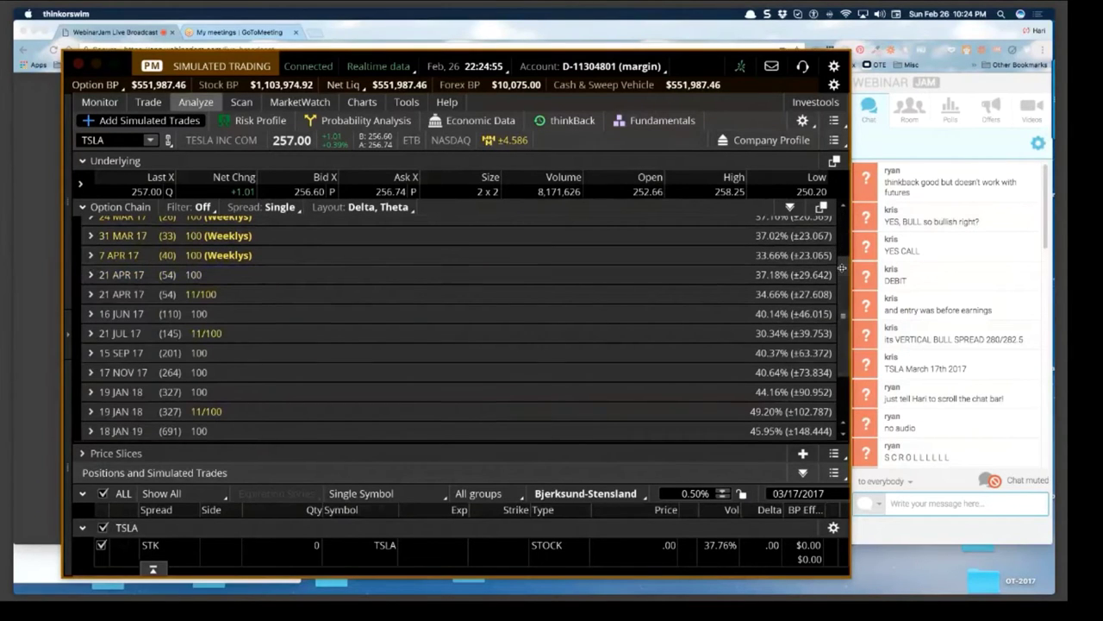
pyautogui.moveTo(842, 268); pyautogui.dragTo(842, 269)
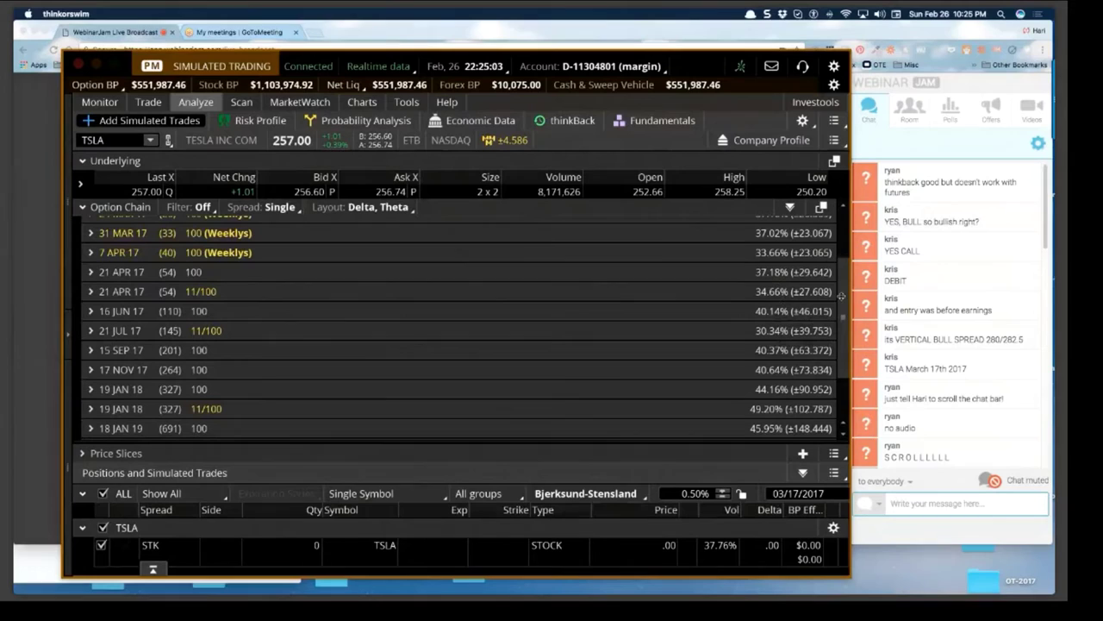
pyautogui.scroll(1, 845, 297)
pyautogui.scroll(3, 844, 287)
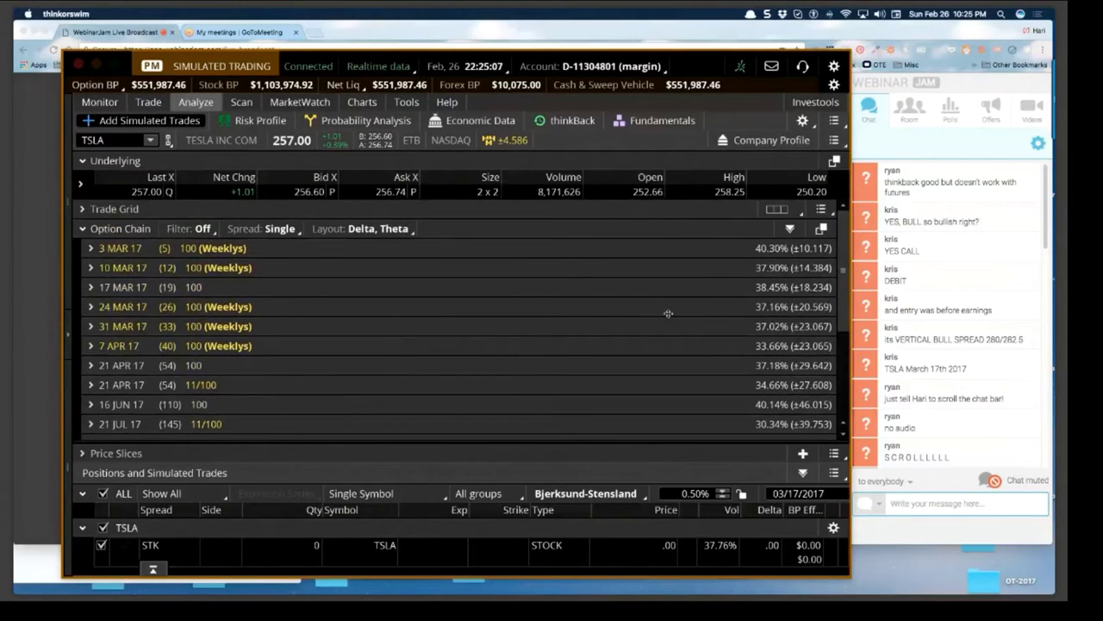
pyautogui.click(362, 102)
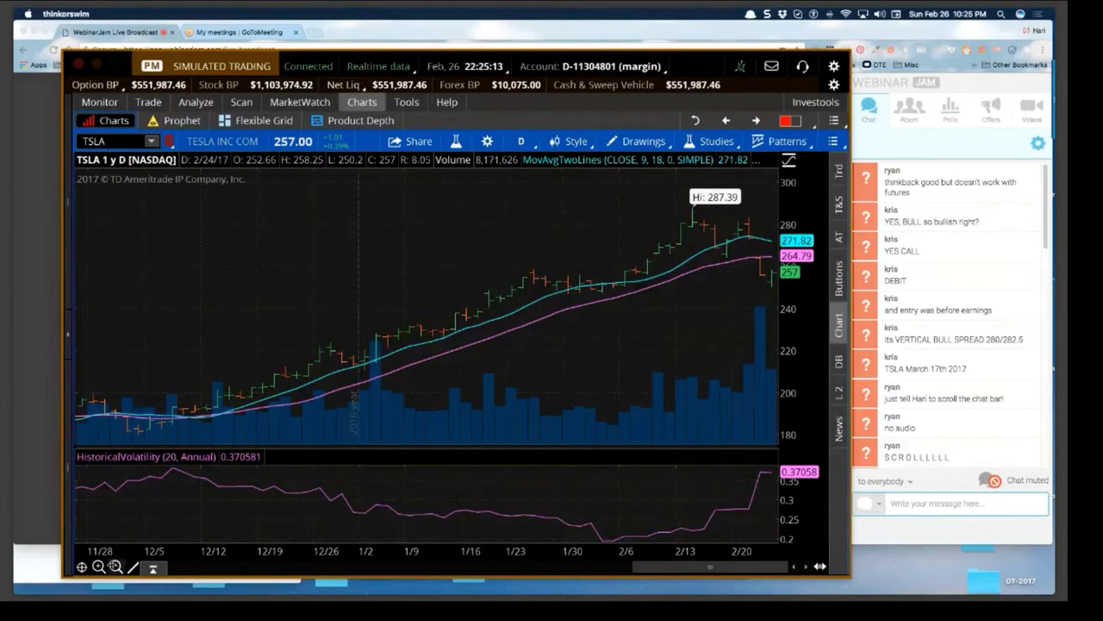
# Zoom the TSLA chart out to a full year of prices and go to Analyze > Add Simulated Trades.
pyautogui.click(115, 566)
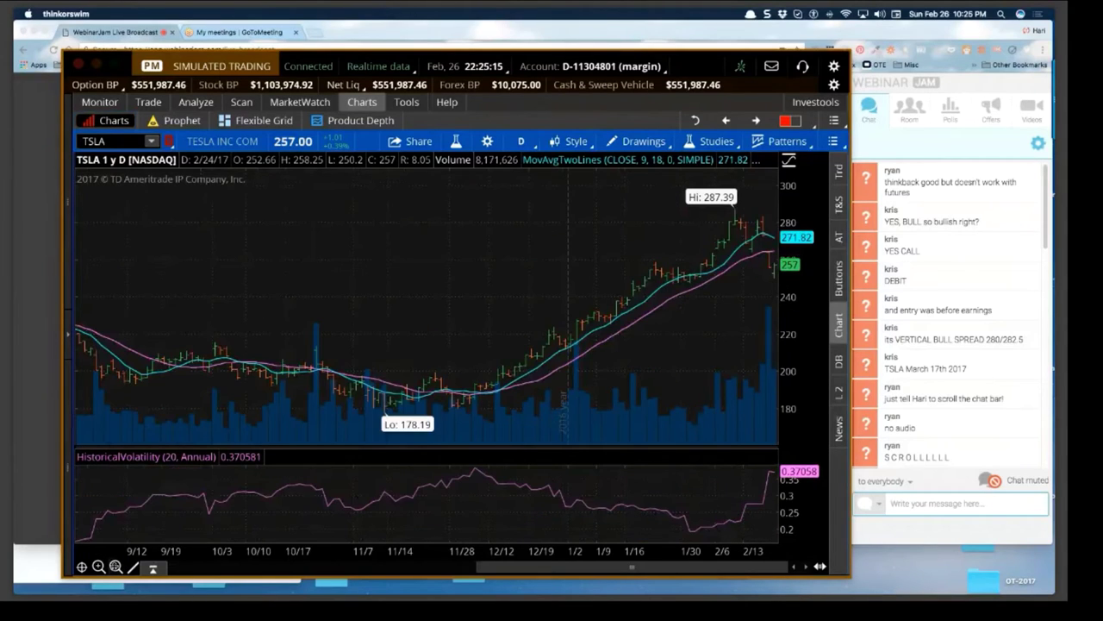
pyautogui.click(115, 566)
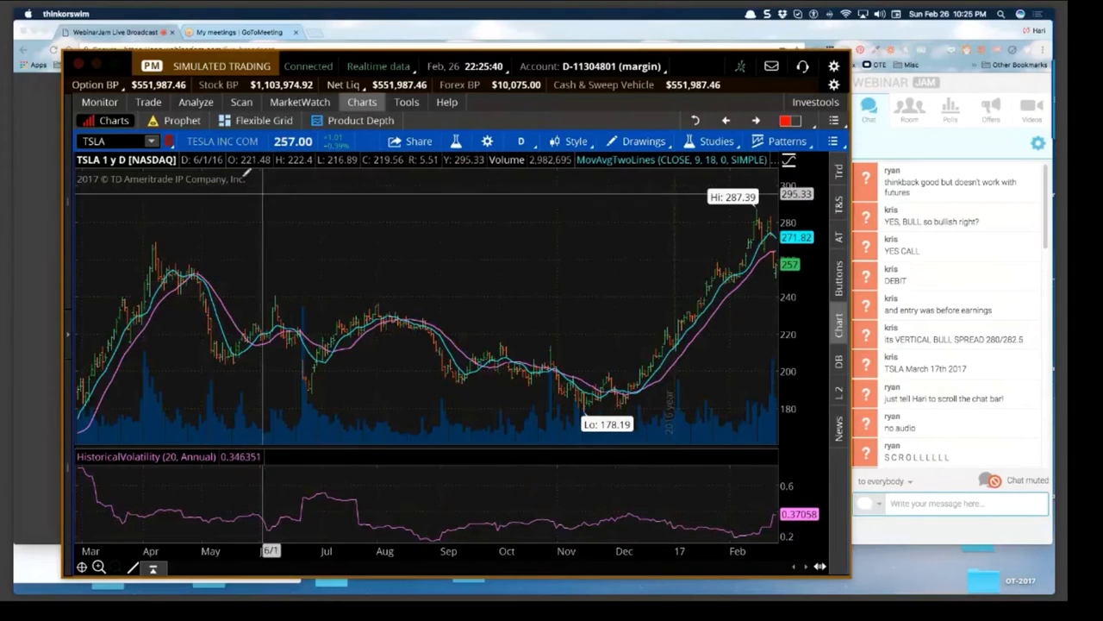
pyautogui.click(196, 101)
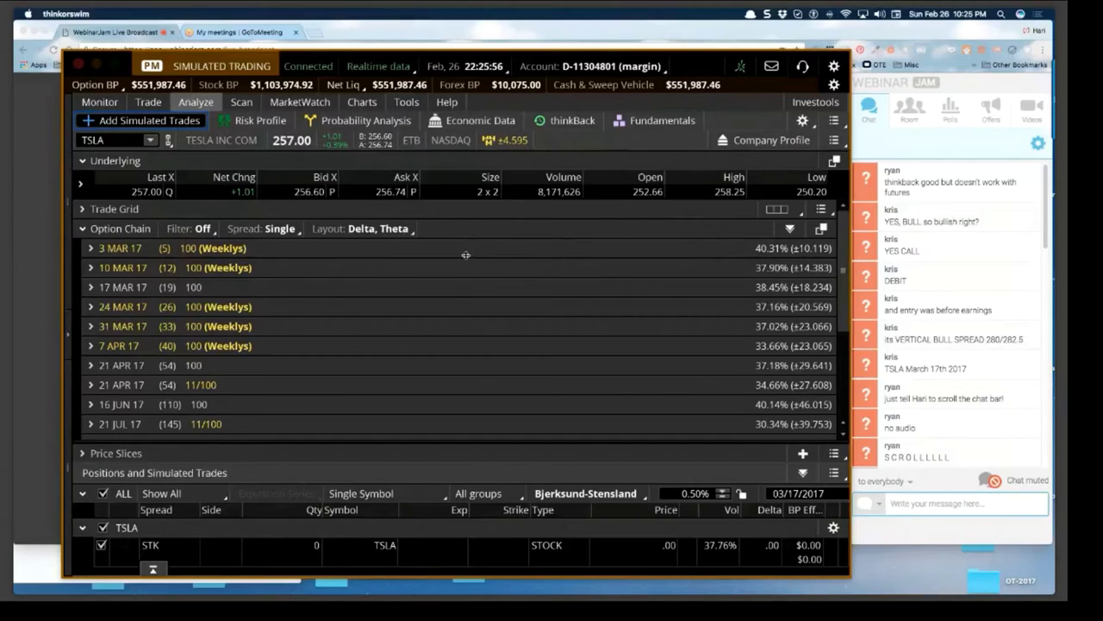
# Expand the 3 MAR 17 expiration and simulate selling a vertical from the 262.5 call.
pyautogui.click(91, 248)
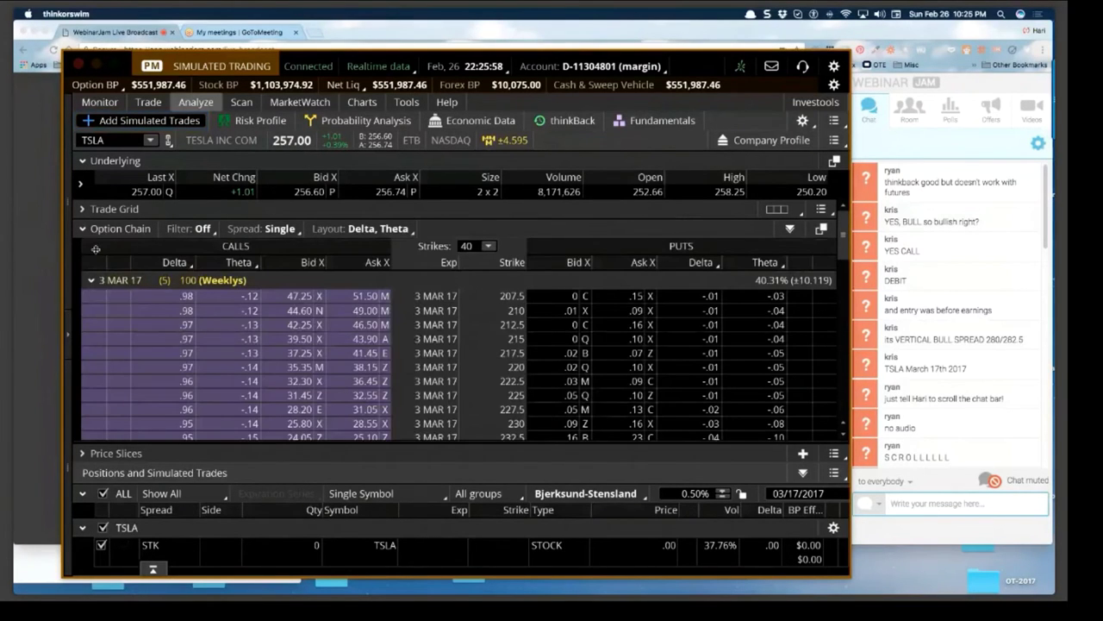
pyautogui.scroll(-3, 658, 317)
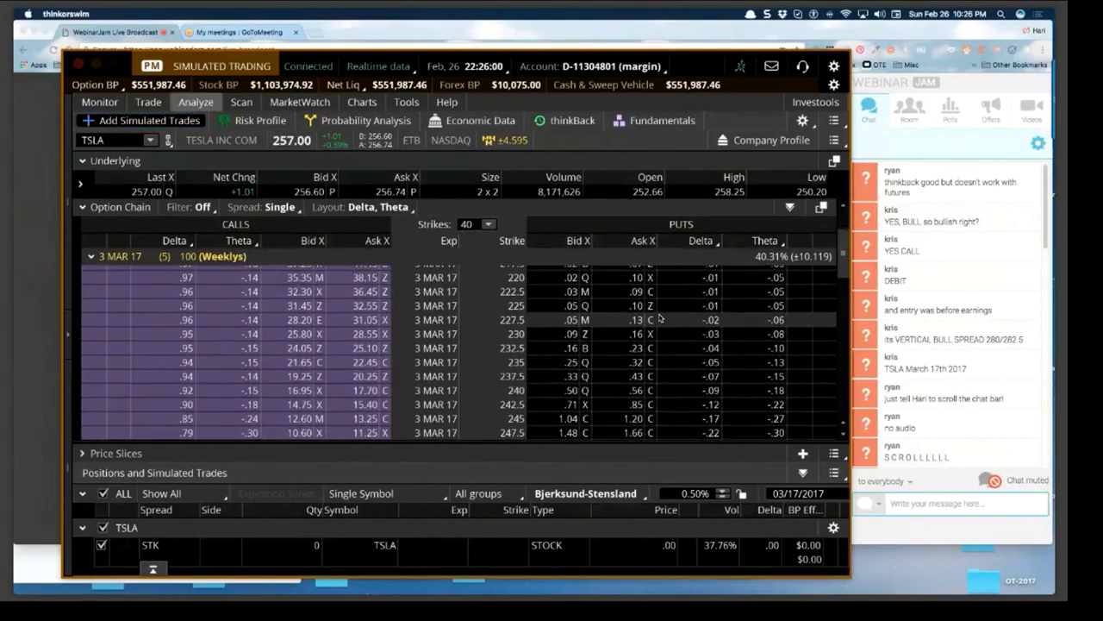
pyautogui.scroll(-3, 659, 317)
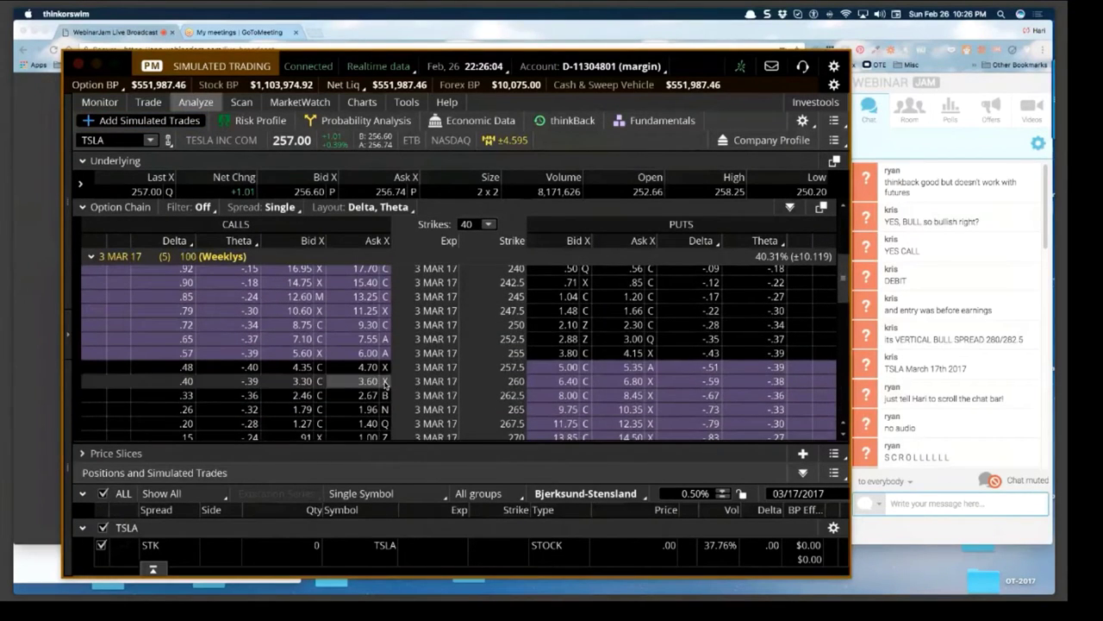
pyautogui.rightClick(364, 398)
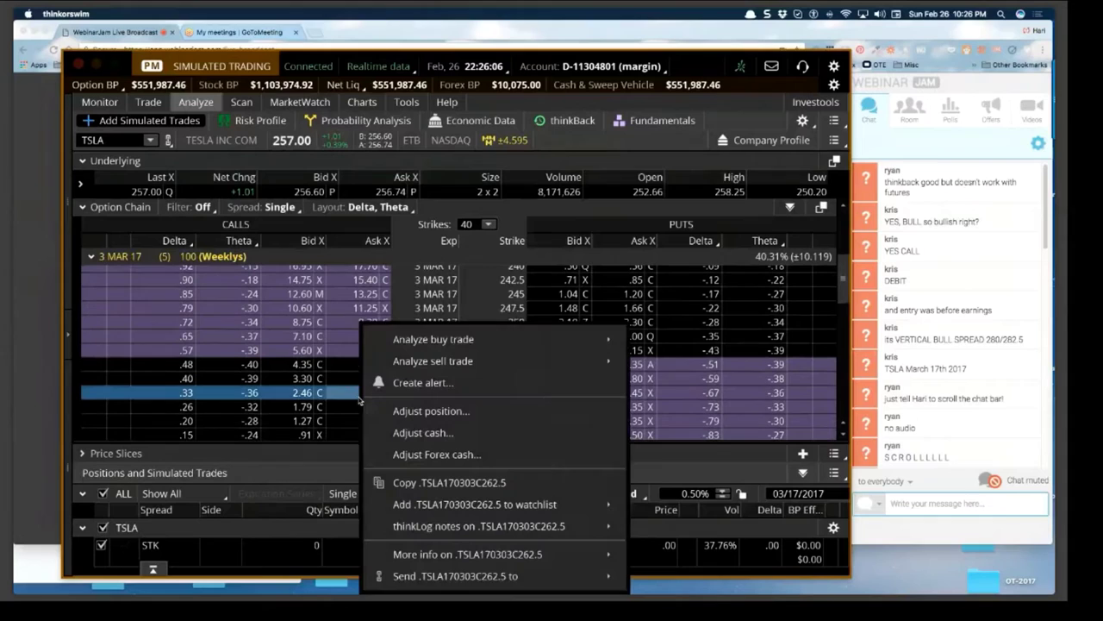
pyautogui.moveTo(463, 364)
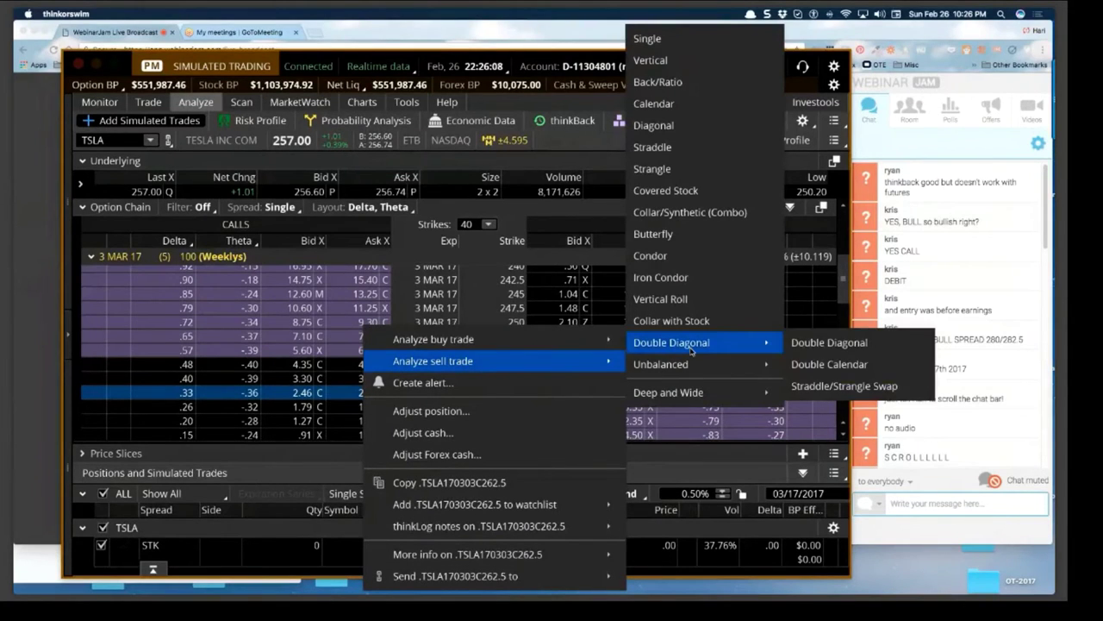
pyautogui.click(681, 62)
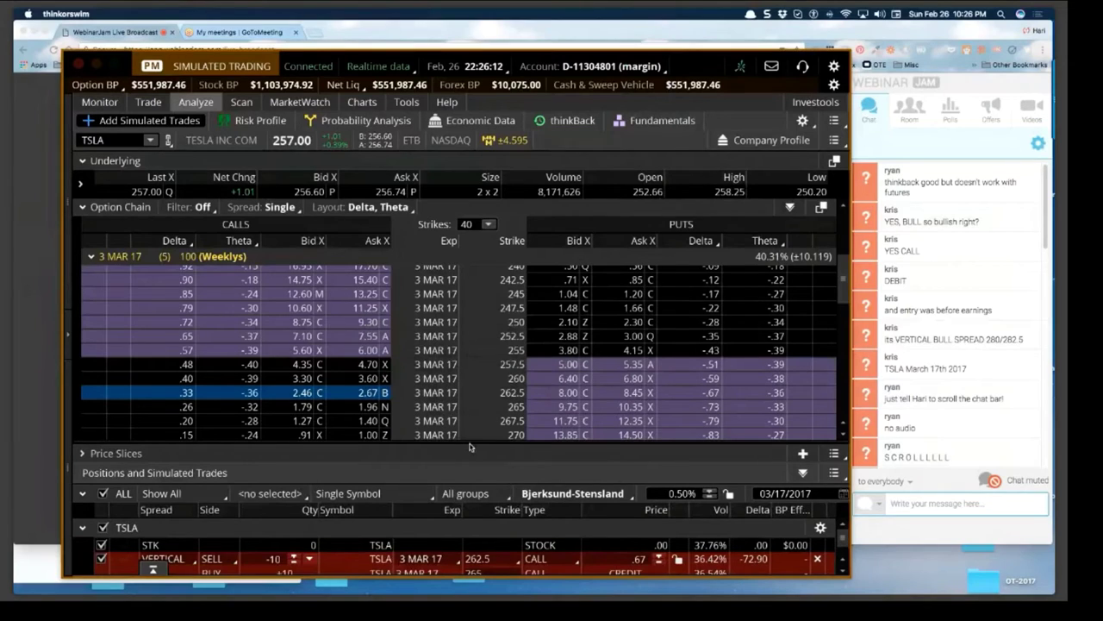
# Set the vertical's bought leg strike to 267.5, giving ten spreads at a 1.20 credit.
pyautogui.moveTo(468, 444); pyautogui.dragTo(478, 417)
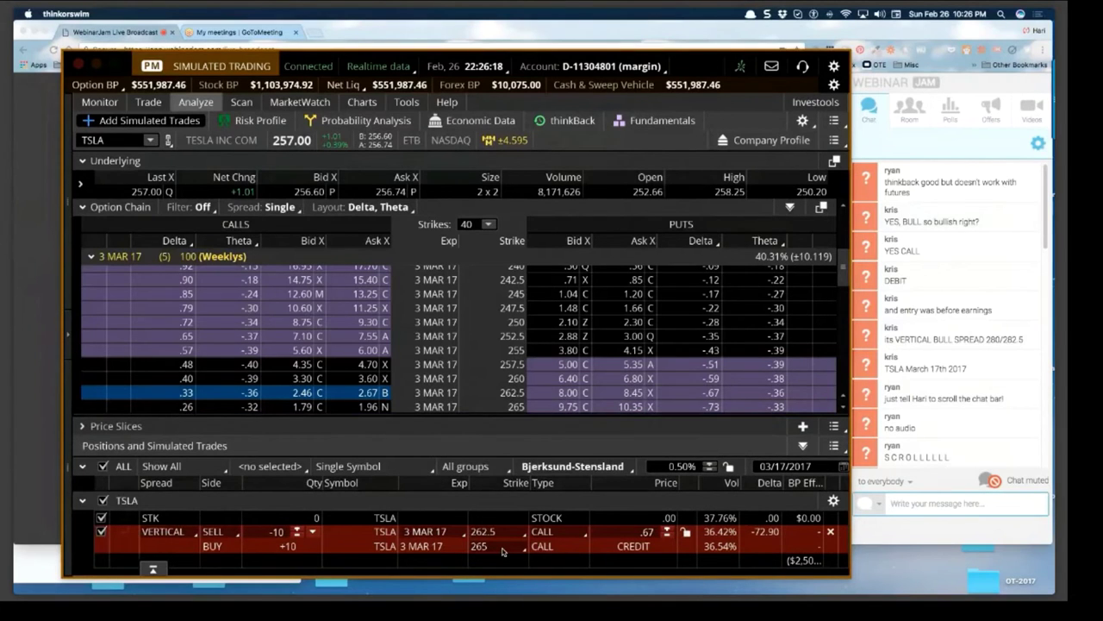
pyautogui.click(503, 549)
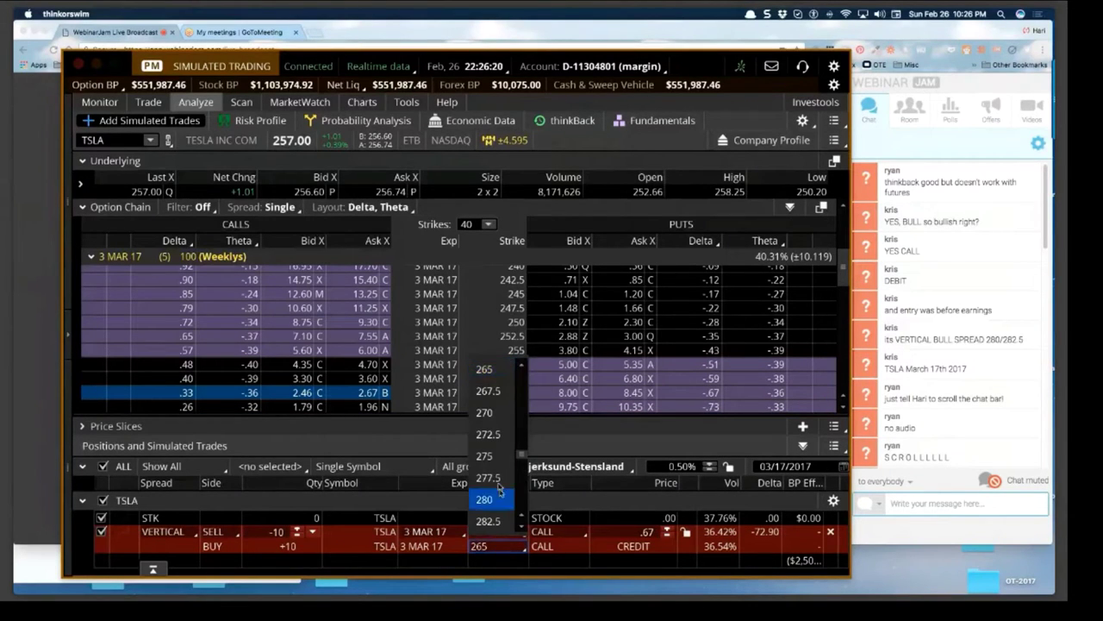
pyautogui.click(488, 392)
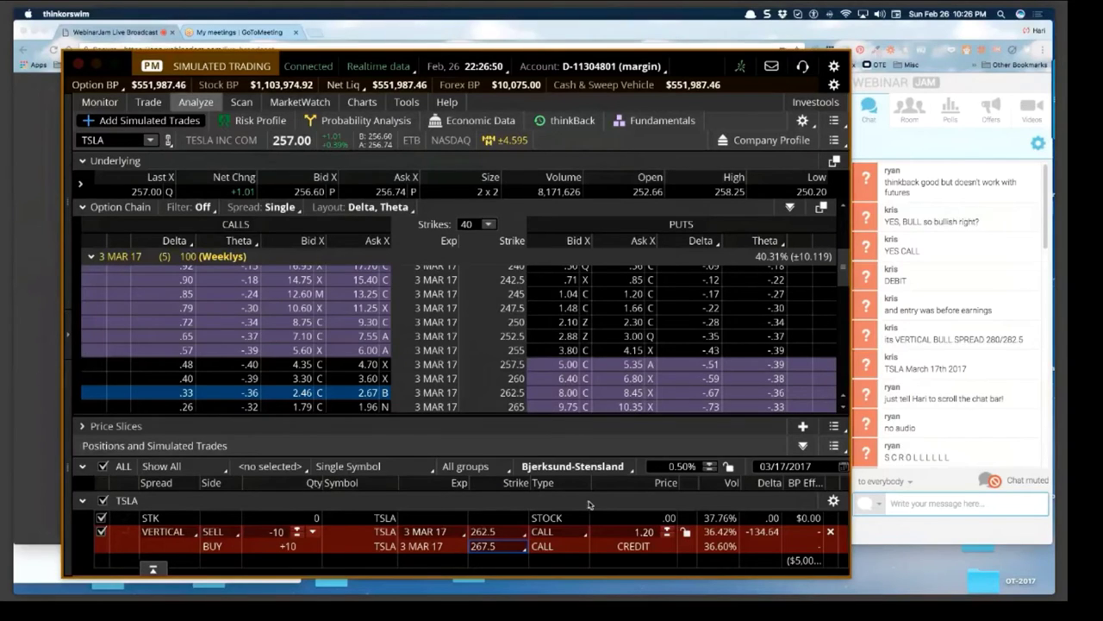
# Move both legs of the vertical to the 10 MAR 17 expiration.
pyautogui.click(91, 257)
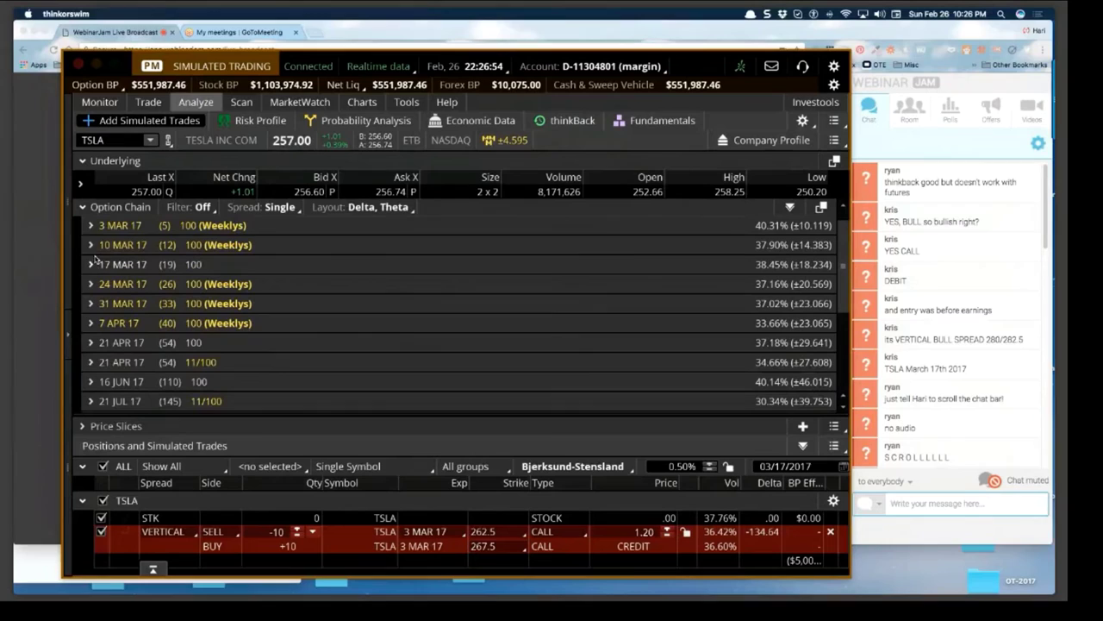
pyautogui.click(91, 244)
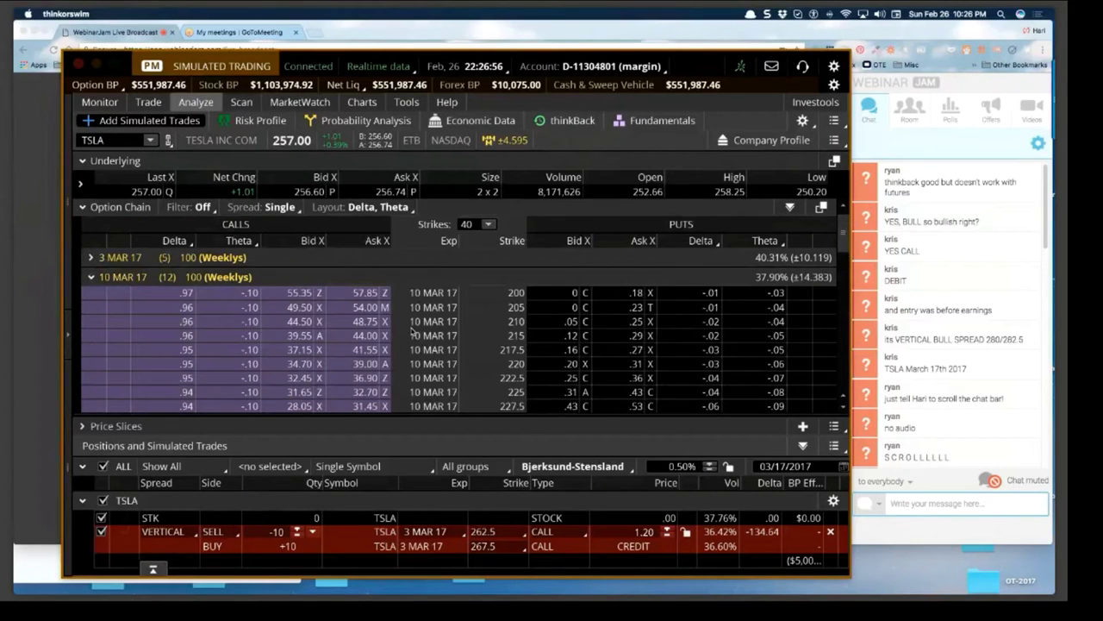
pyautogui.click(452, 535)
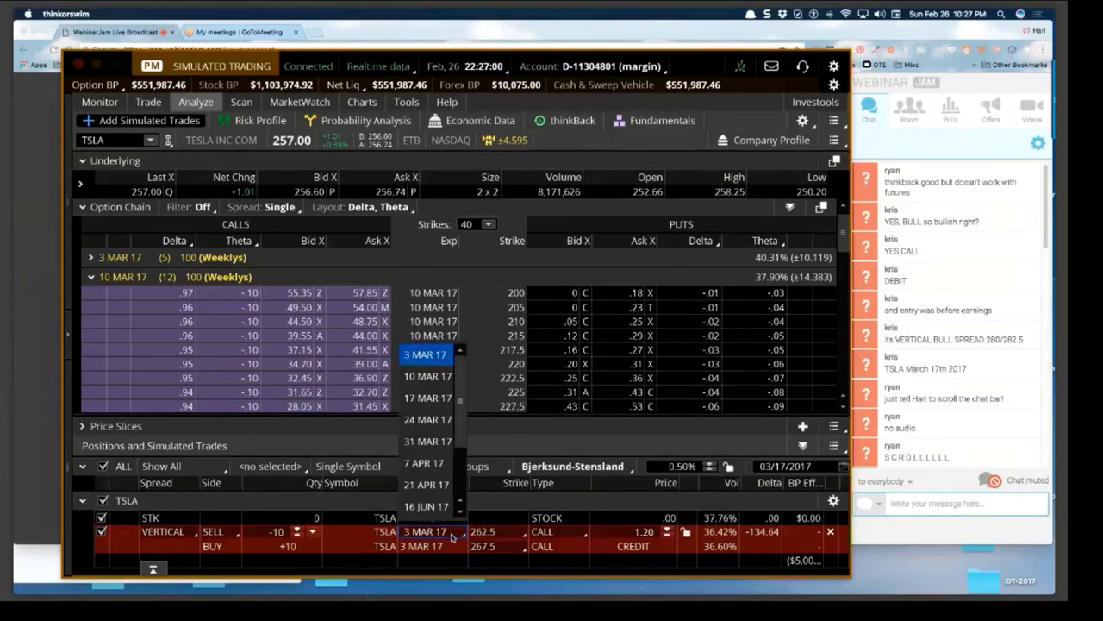
pyautogui.click(433, 377)
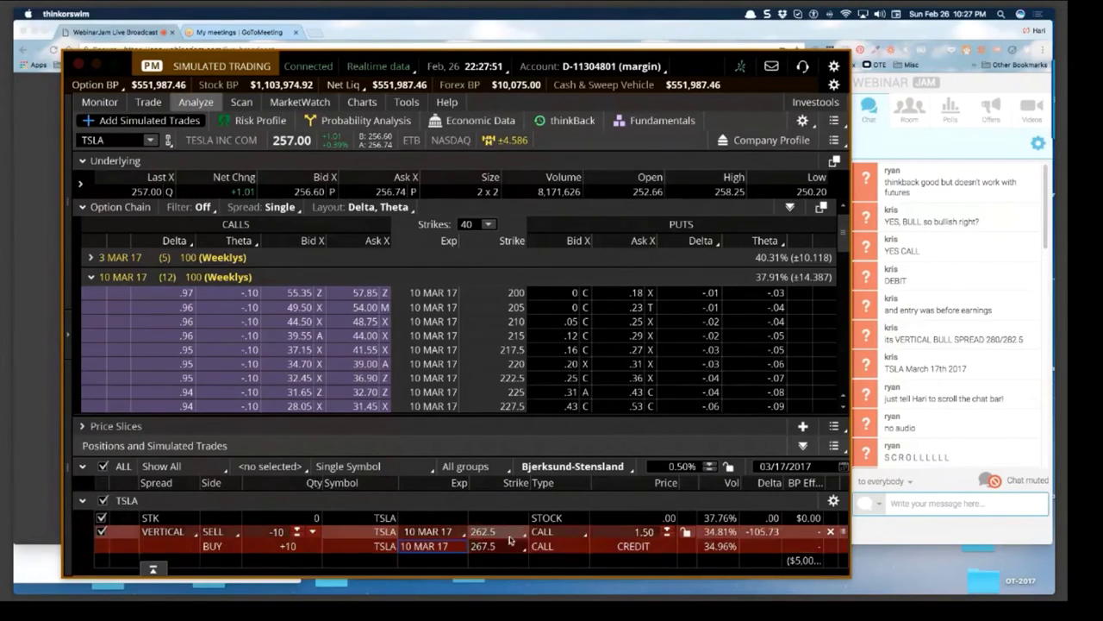
# Flip the vertical to buying the 262.5/267.5 calls at a 1.51 debit and view its risk profile.
pyautogui.click(213, 532)
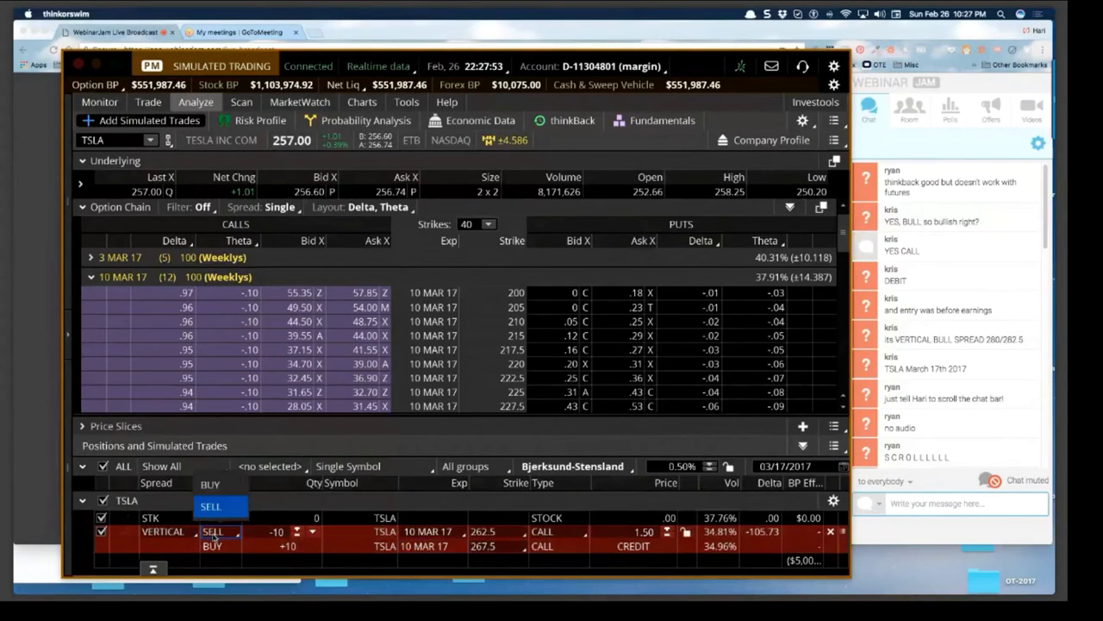
pyautogui.click(217, 485)
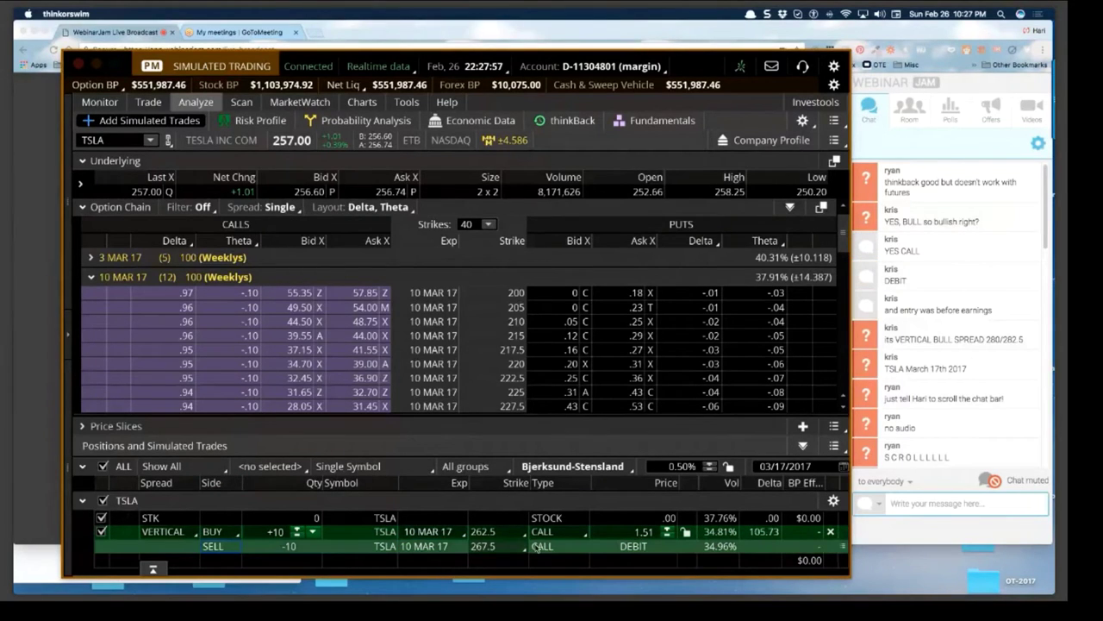
pyautogui.click(227, 124)
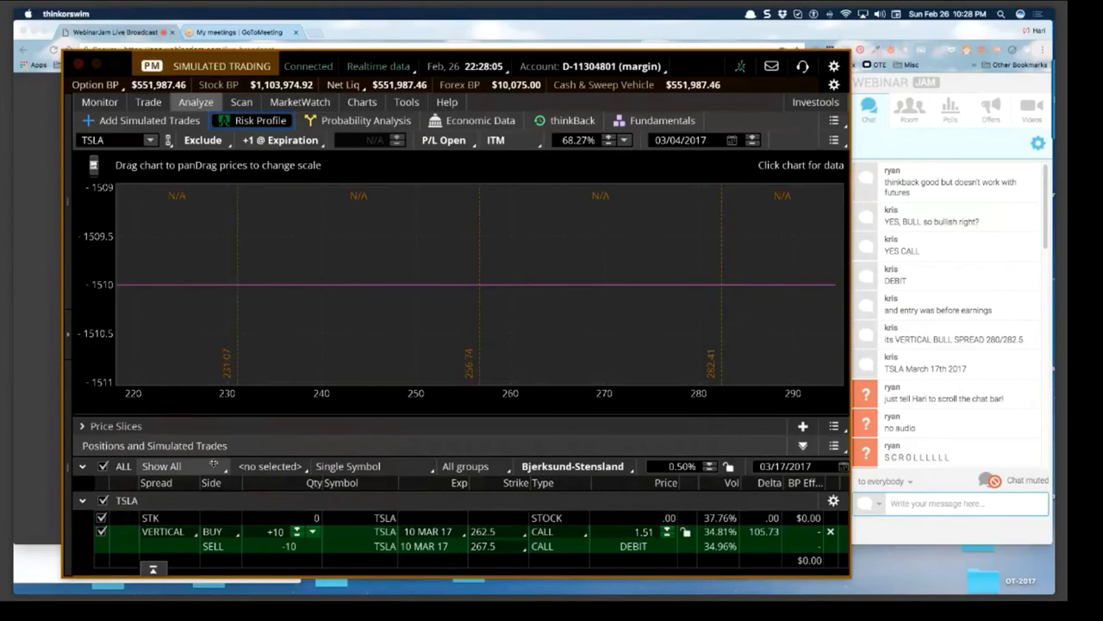
# Include All 1 Series in the view and browse the Single Symbol and Show All choices.
pyautogui.click(272, 466)
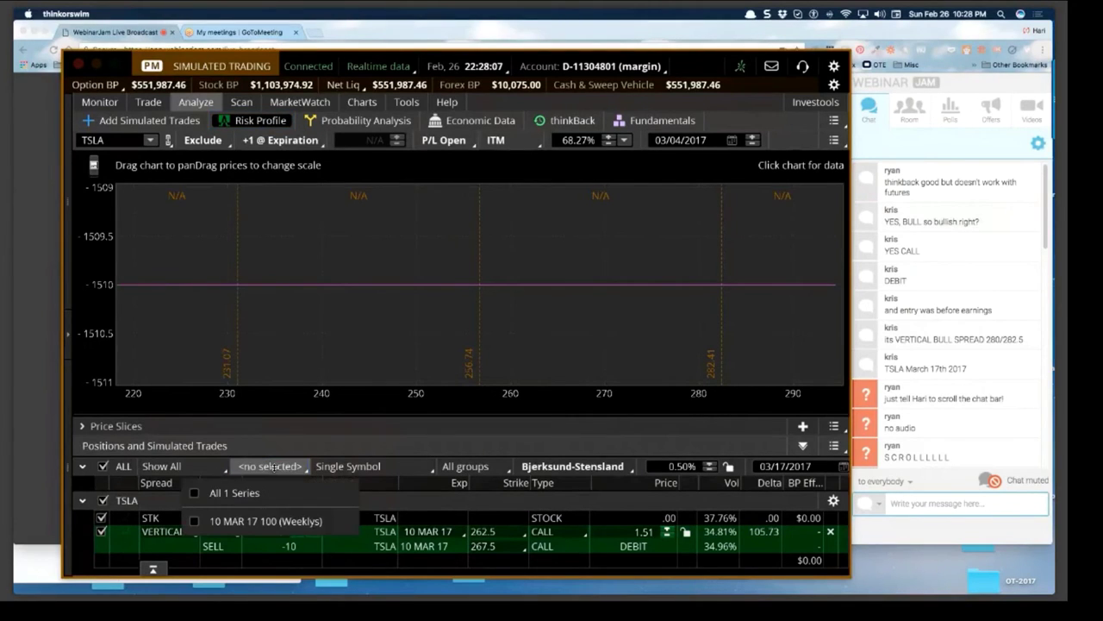
pyautogui.click(222, 494)
pyautogui.click(357, 466)
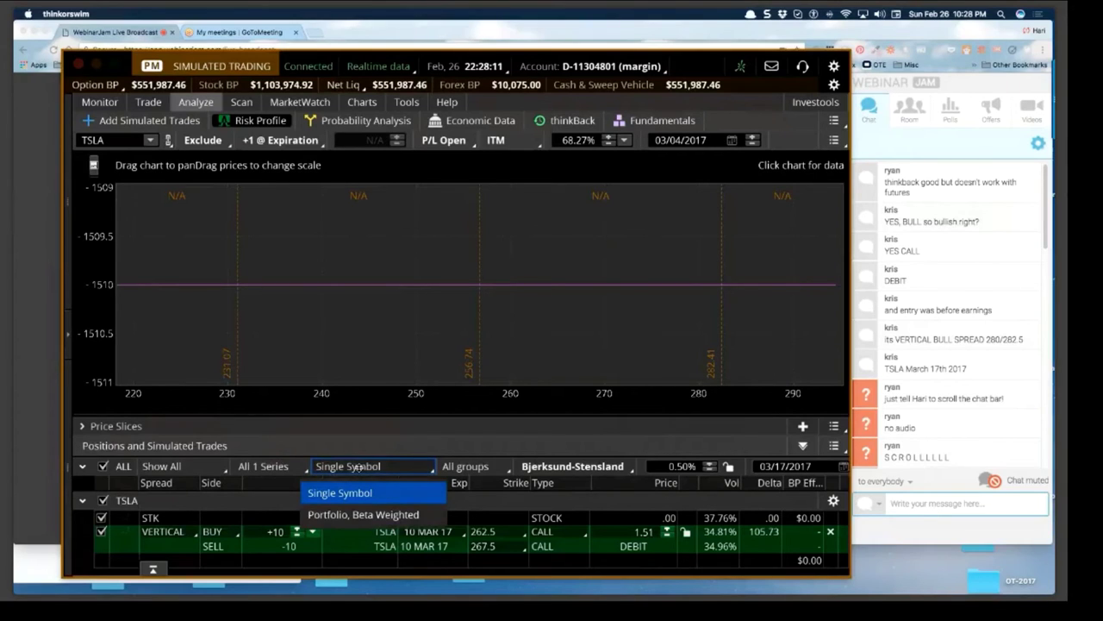
pyautogui.click(183, 468)
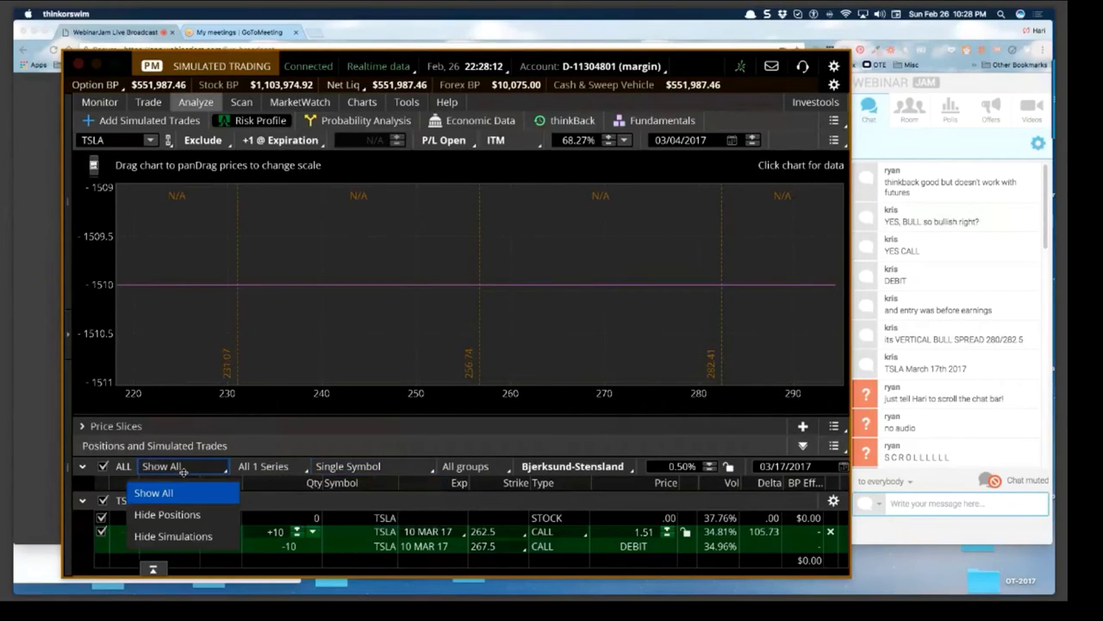
# Browse the Account list and widen the trading window to the left.
pyautogui.click(546, 60)
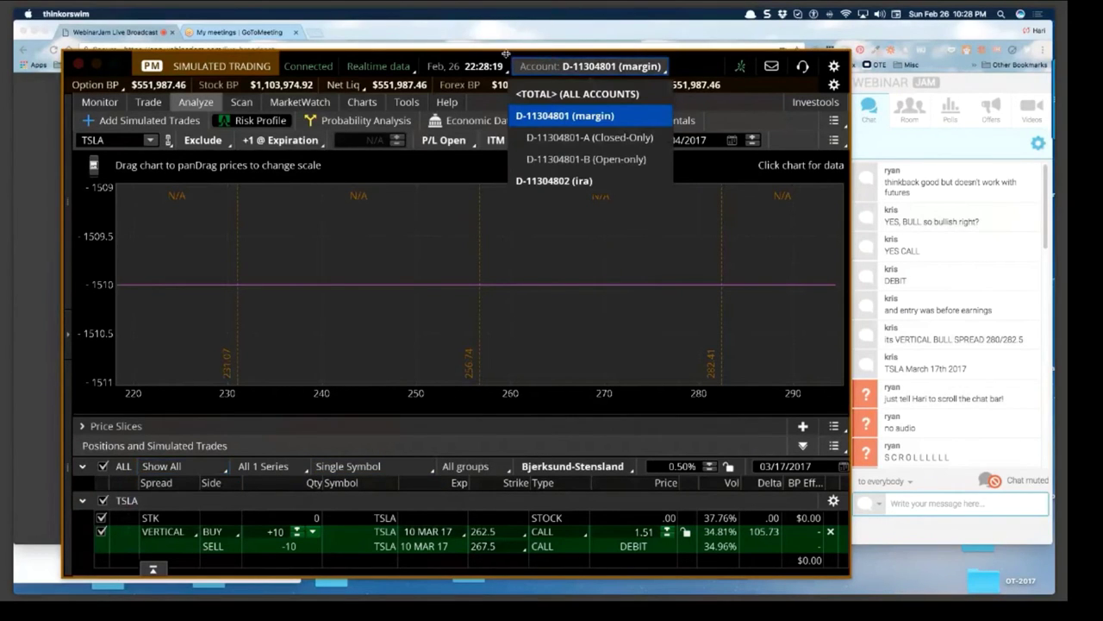
pyautogui.moveTo(506, 55); pyautogui.dragTo(589, 35)
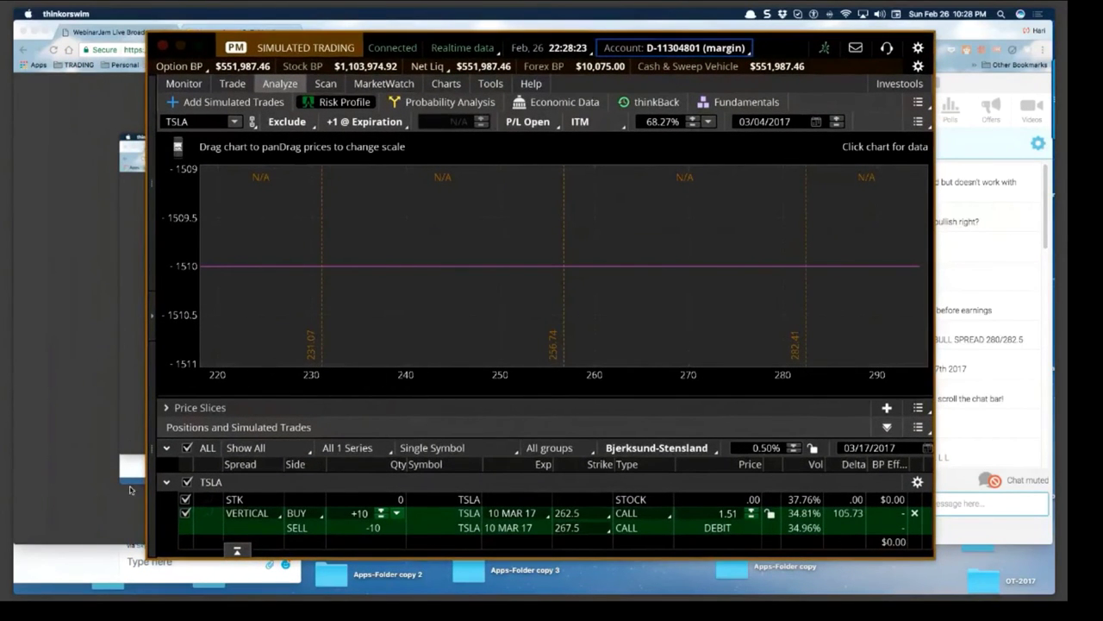
pyautogui.moveTo(144, 527); pyautogui.dragTo(91, 529)
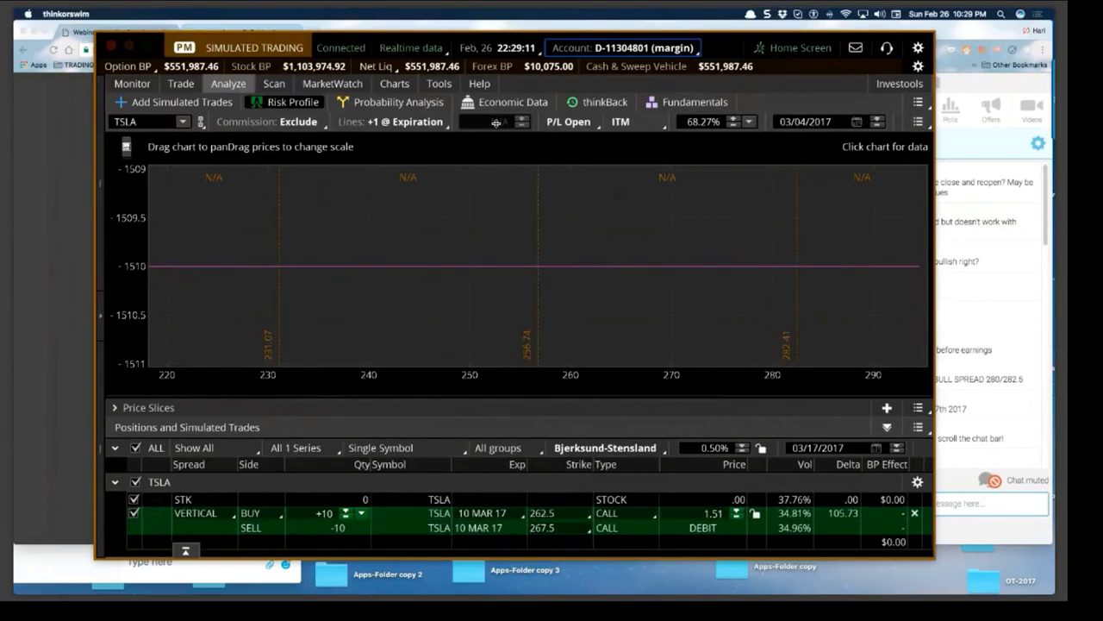
# Set Commission to Include, shifting the spread's flat line from −1,510 to −1,540.
pyautogui.click(435, 122)
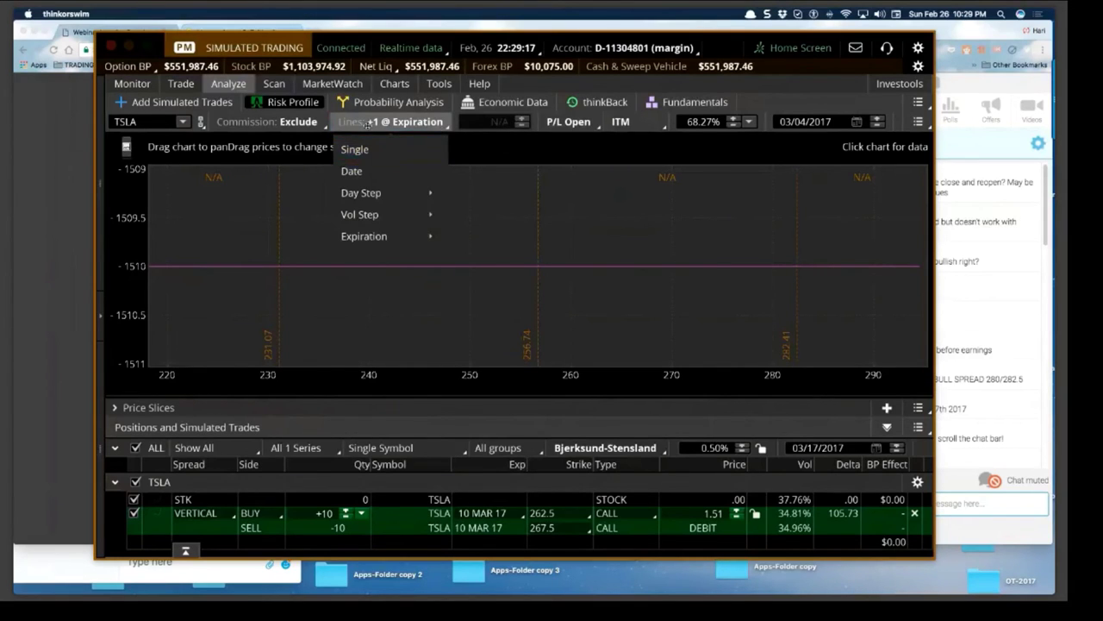
pyautogui.click(295, 123)
pyautogui.click(249, 171)
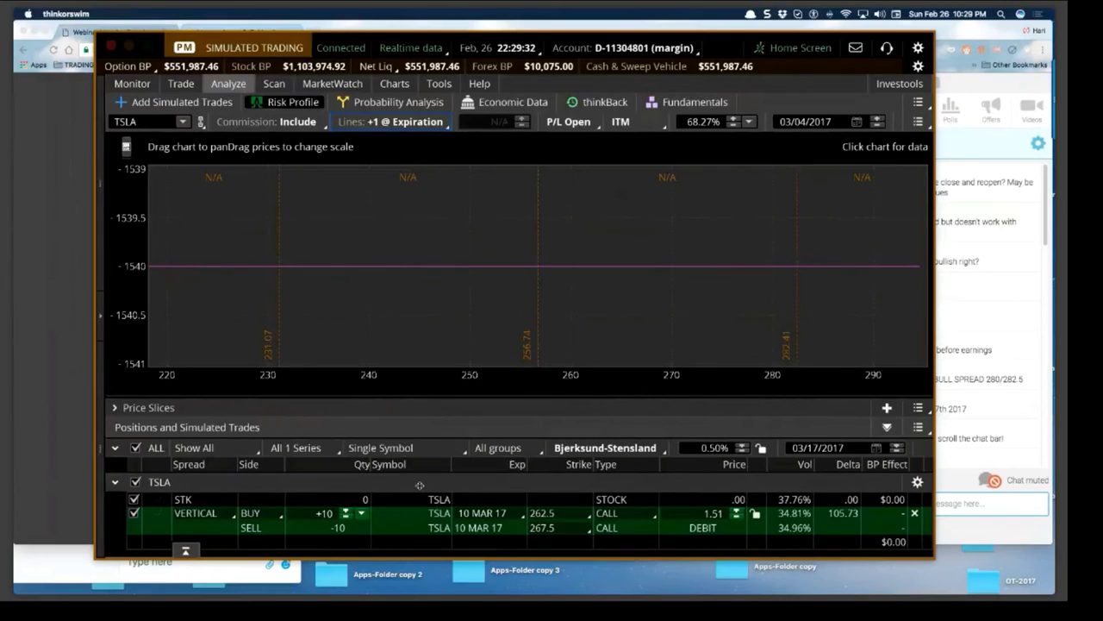
# Show only Unallocated groups, switch visibility from Hide Simulations to Hide Positions, and shrink the window.
pyautogui.click(502, 447)
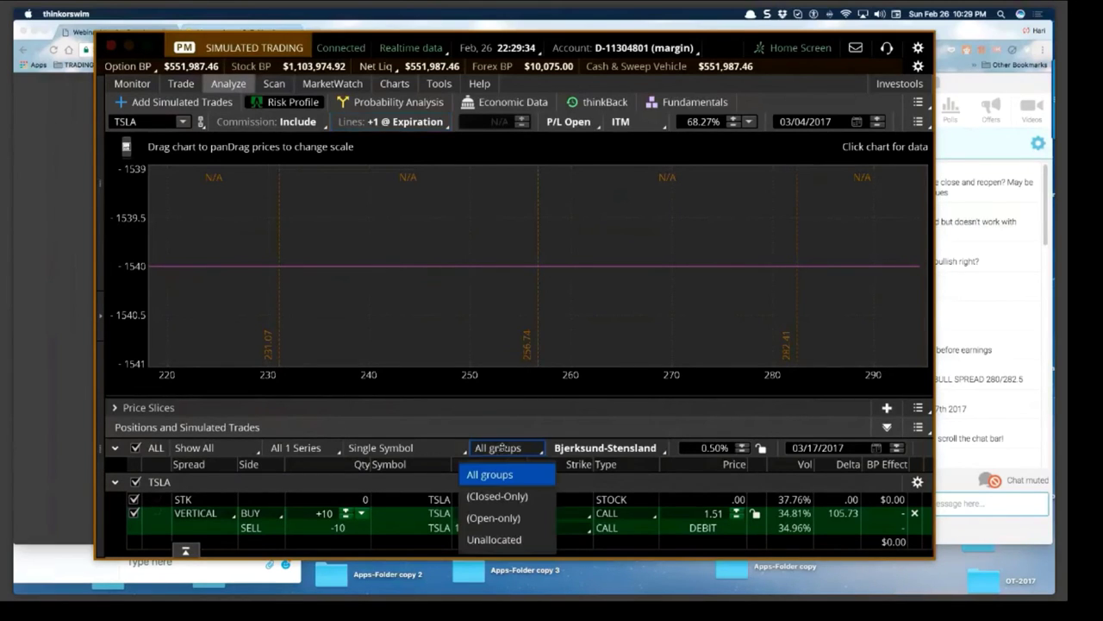
pyautogui.click(496, 536)
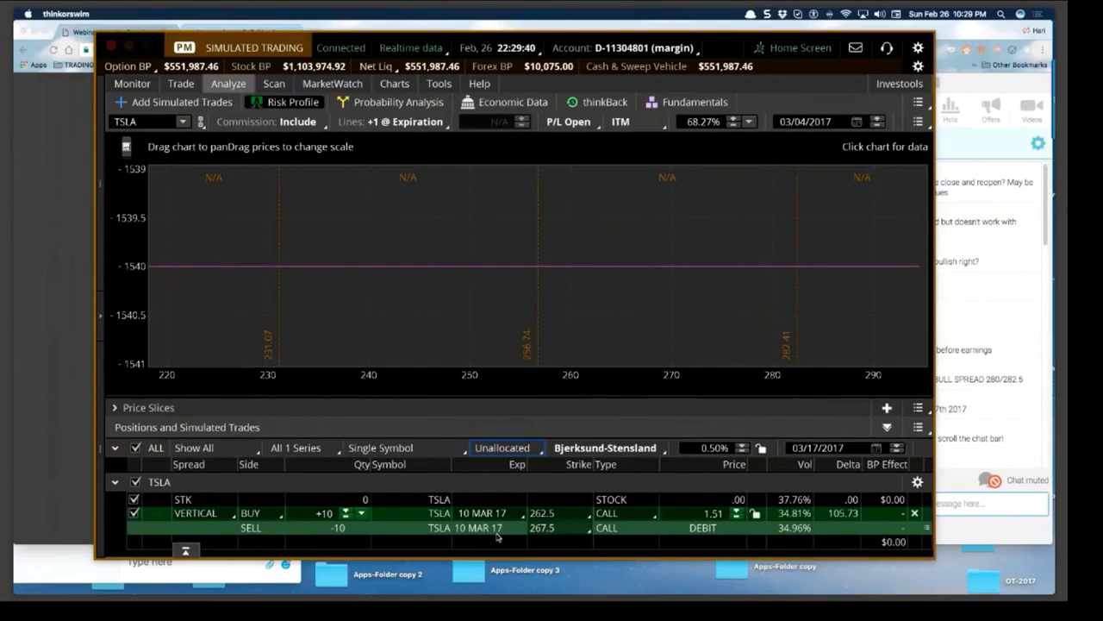
pyautogui.click(209, 449)
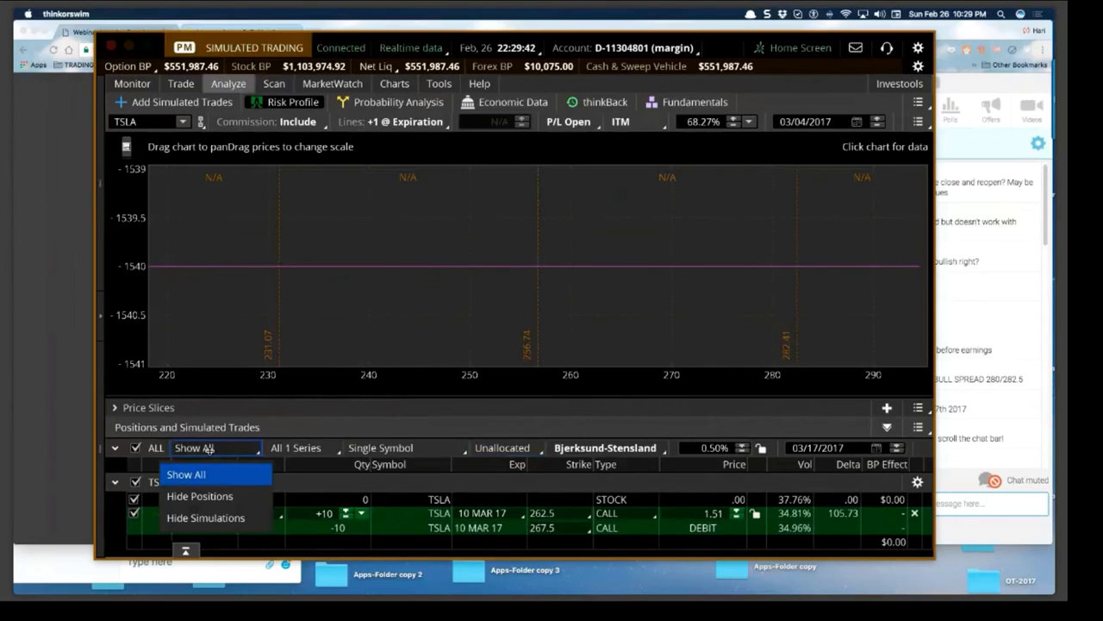
pyautogui.click(207, 516)
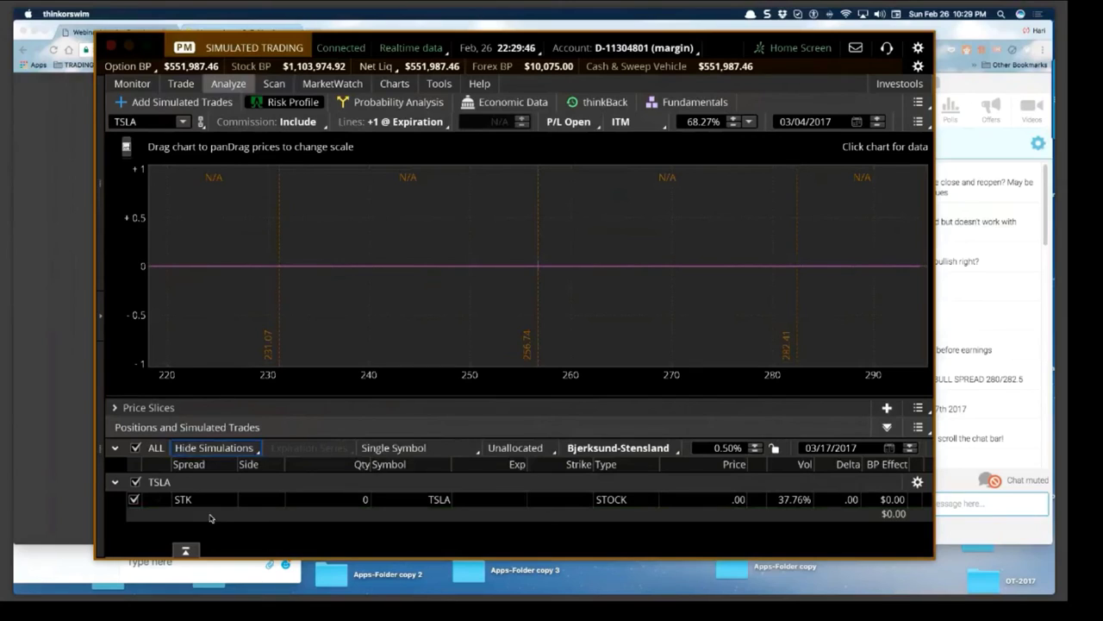
pyautogui.click(215, 446)
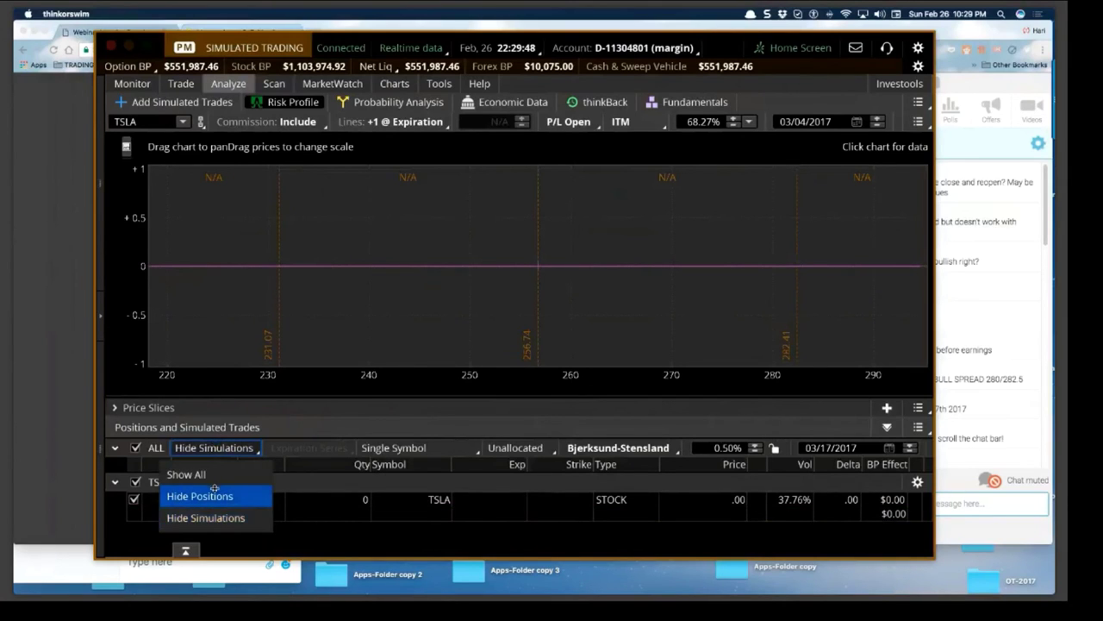
pyautogui.click(214, 495)
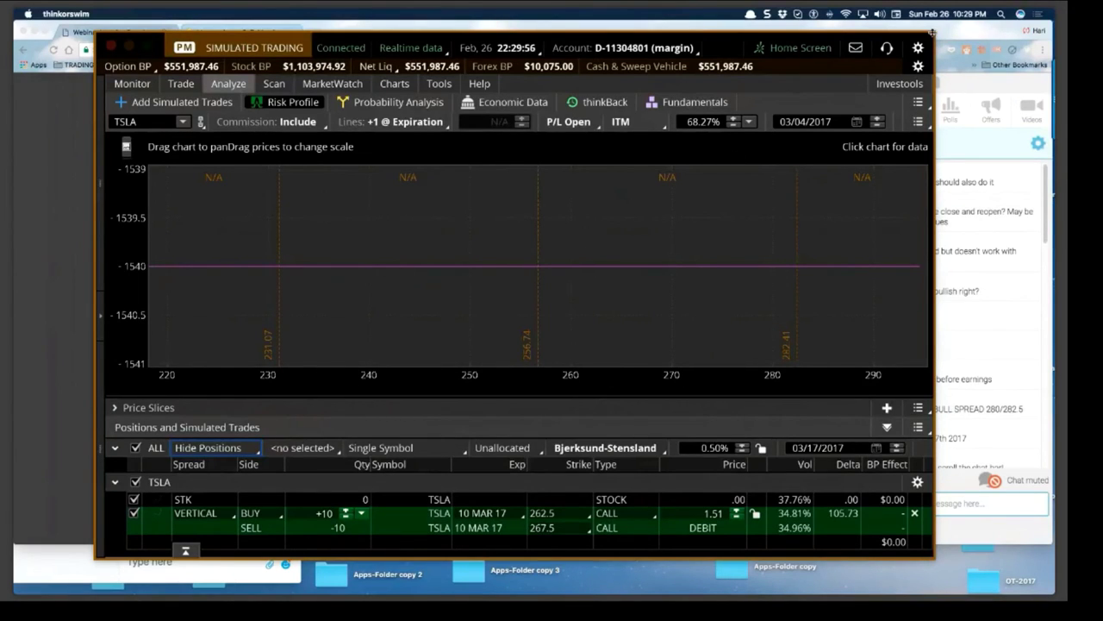
pyautogui.moveTo(935, 34); pyautogui.dragTo(859, 50)
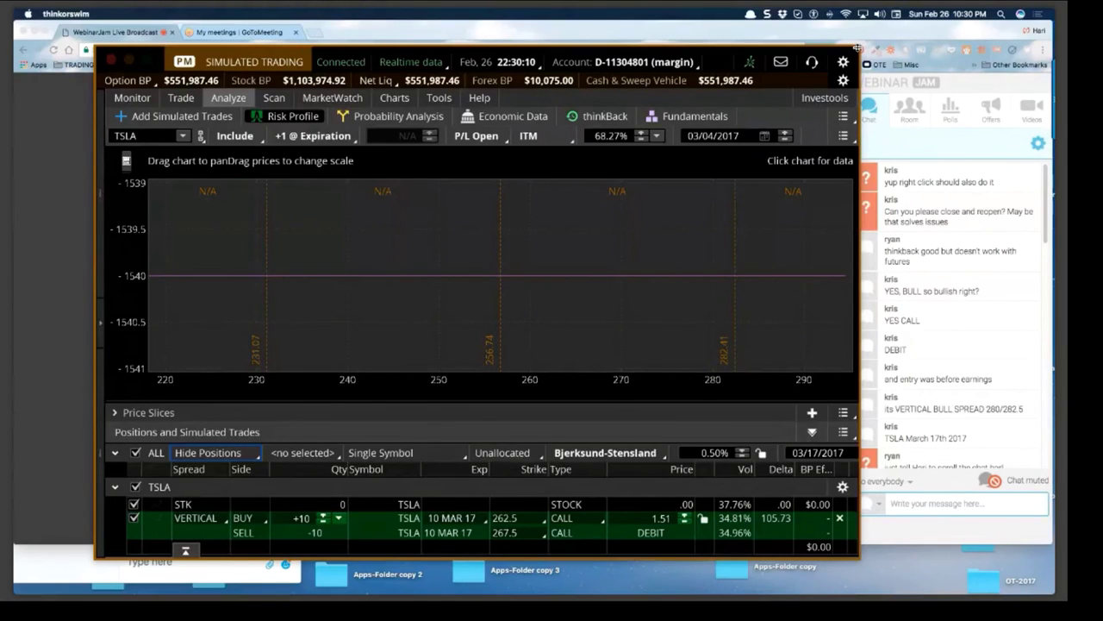
# Add a second 10 MAR 17 262.5/267.5 call vertical via Analyze trade, doubling the line to −3,080.
pyautogui.rightClick(158, 522)
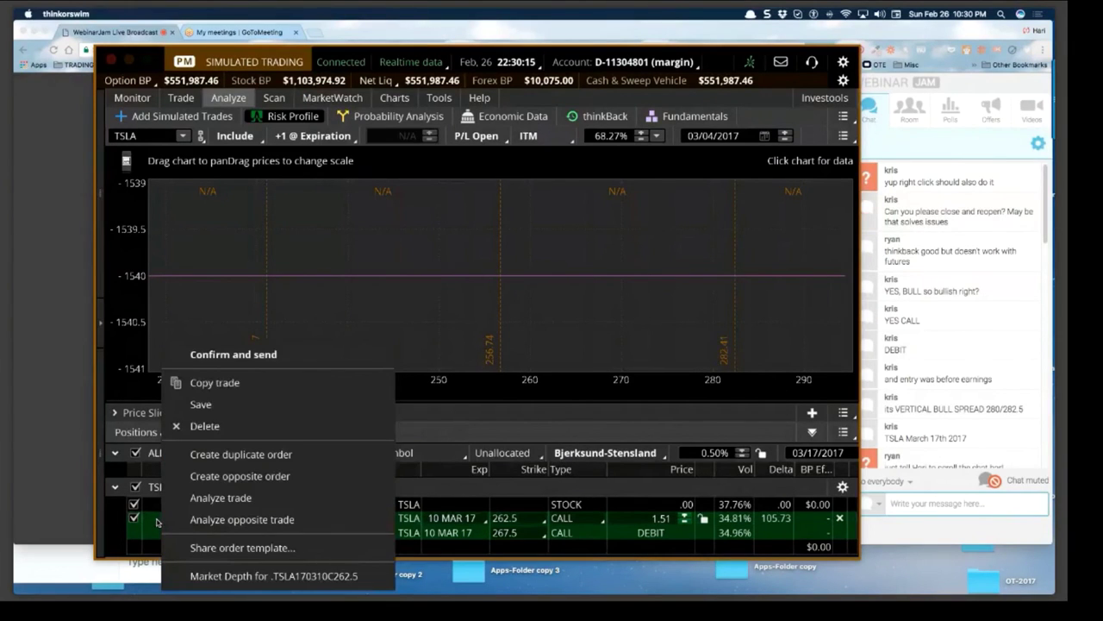
pyautogui.click(221, 498)
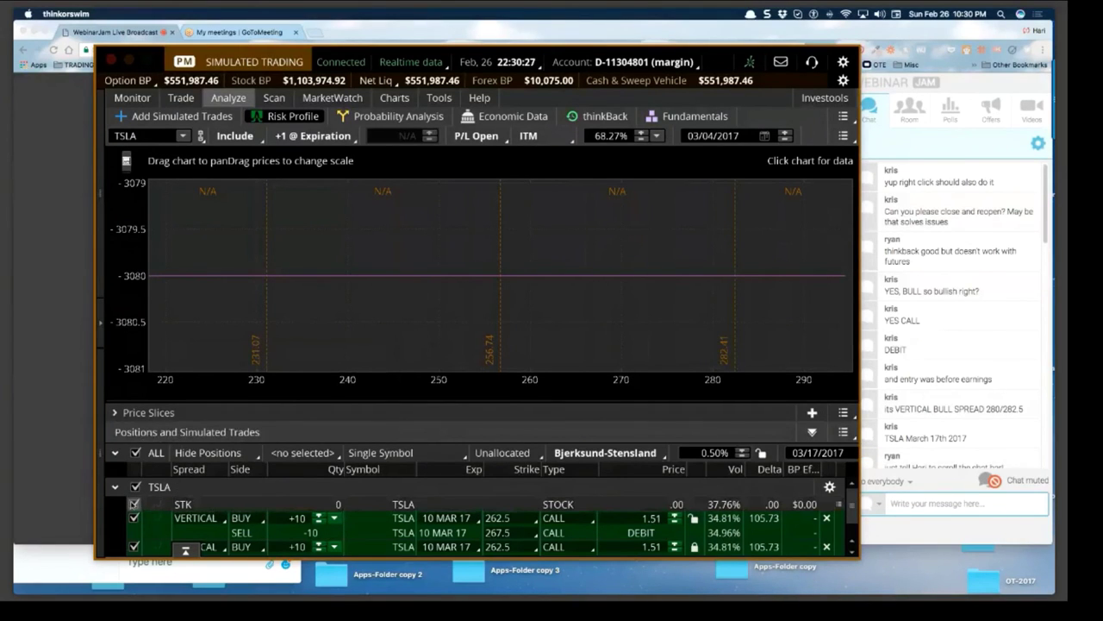
pyautogui.click(134, 504)
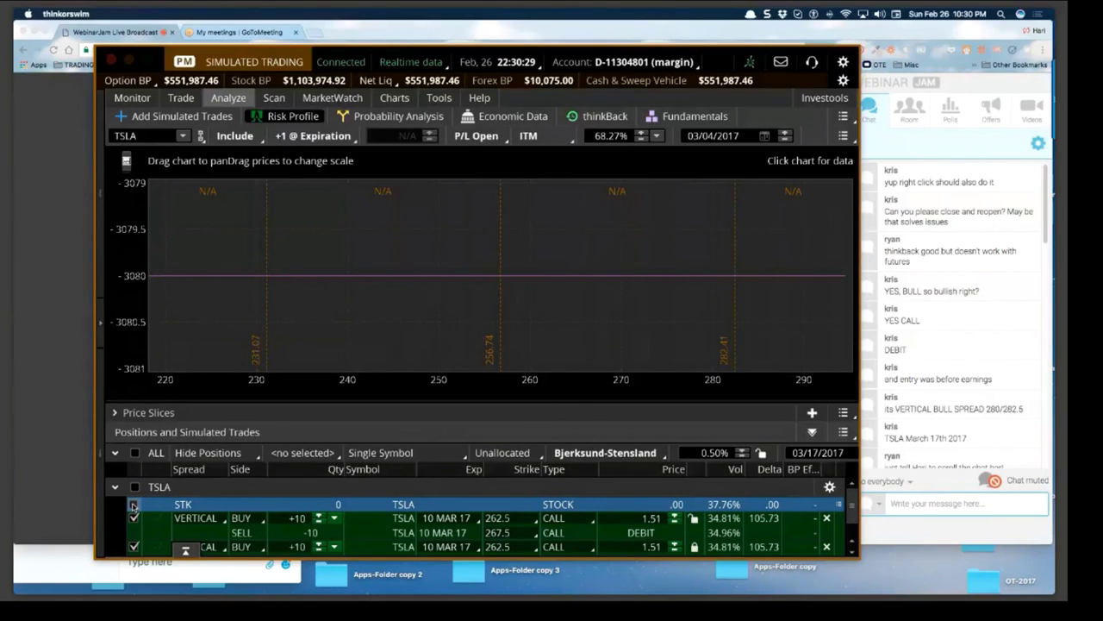
pyautogui.click(134, 503)
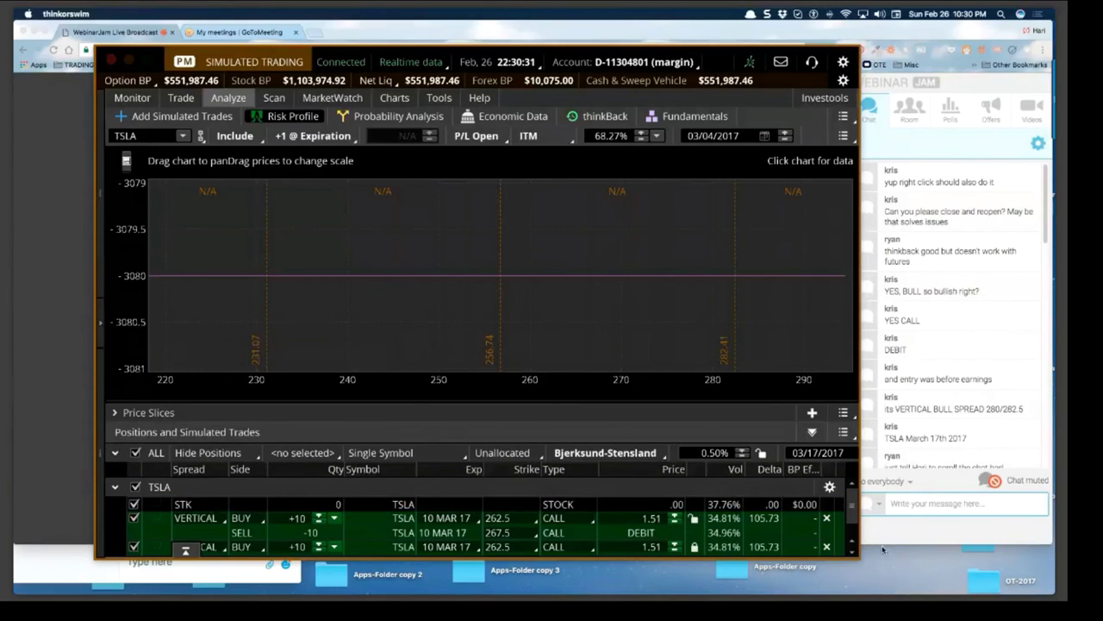
pyautogui.click(839, 506)
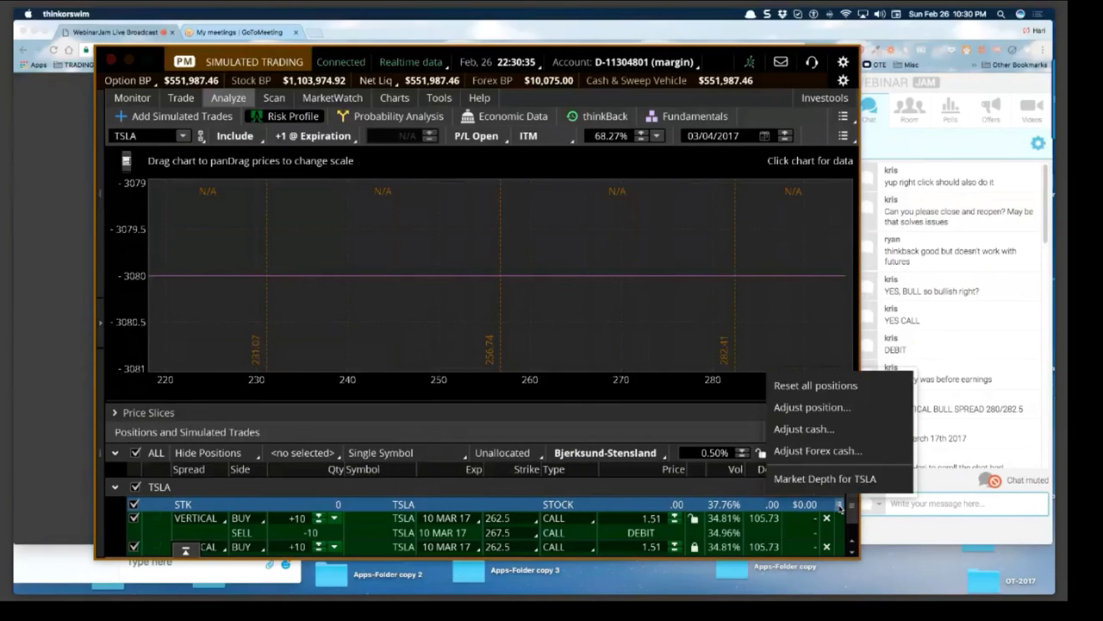
# Dismiss the STK row's menu and open the '<no selected>' option series list.
pyautogui.click(586, 508)
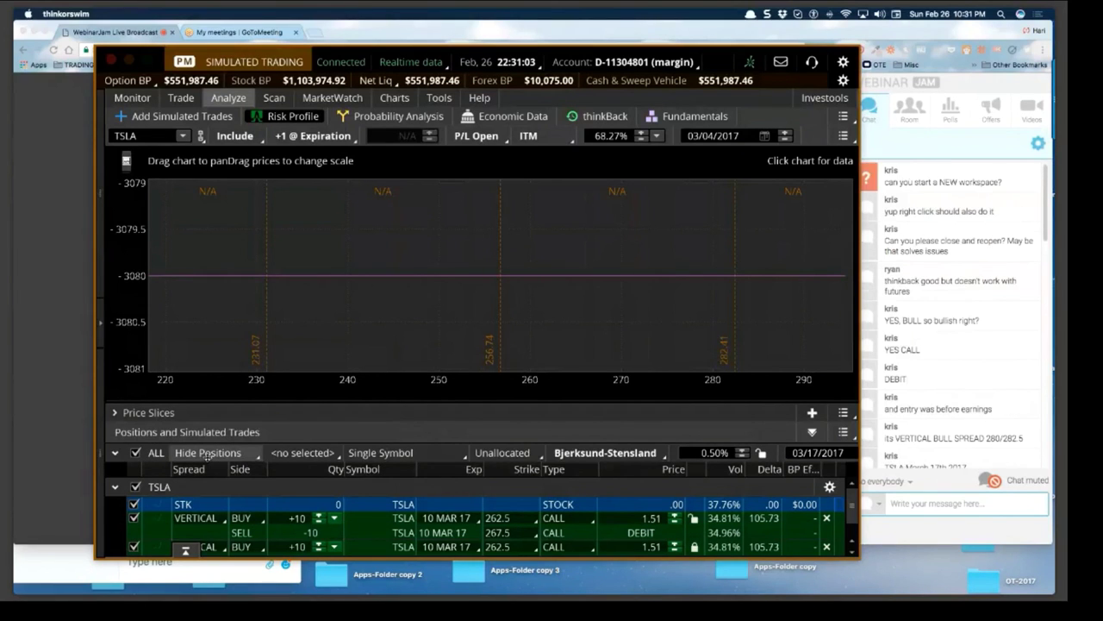
pyautogui.click(281, 452)
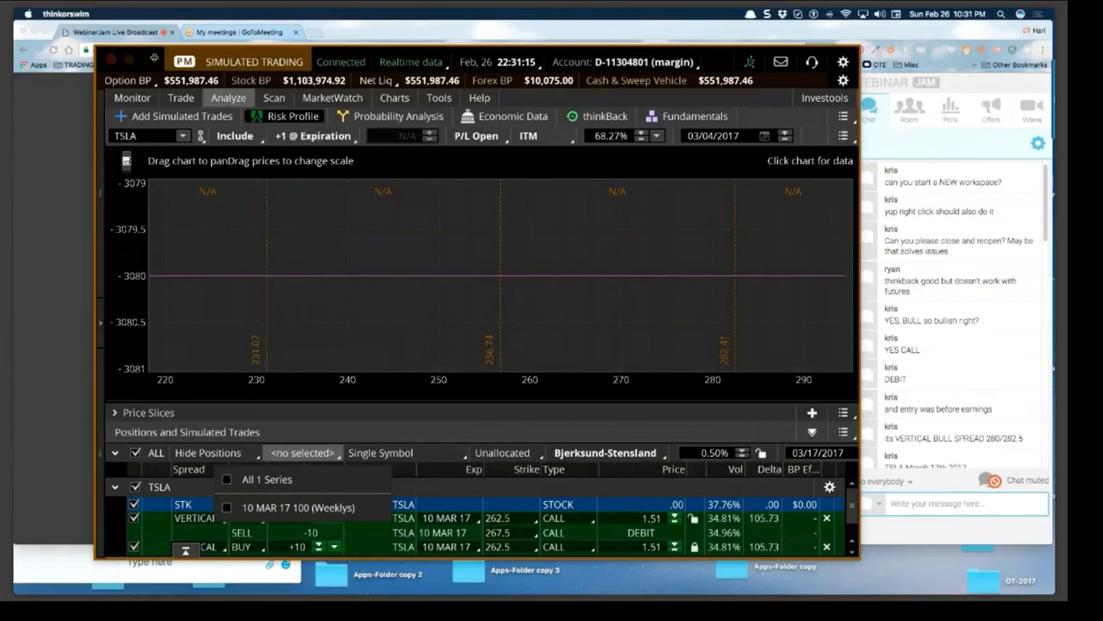
# Reposition the trading window, return to thinkorswim, and open the risk profile's Show actions menu.
pyautogui.moveTo(128, 51); pyautogui.dragTo(87, 34)
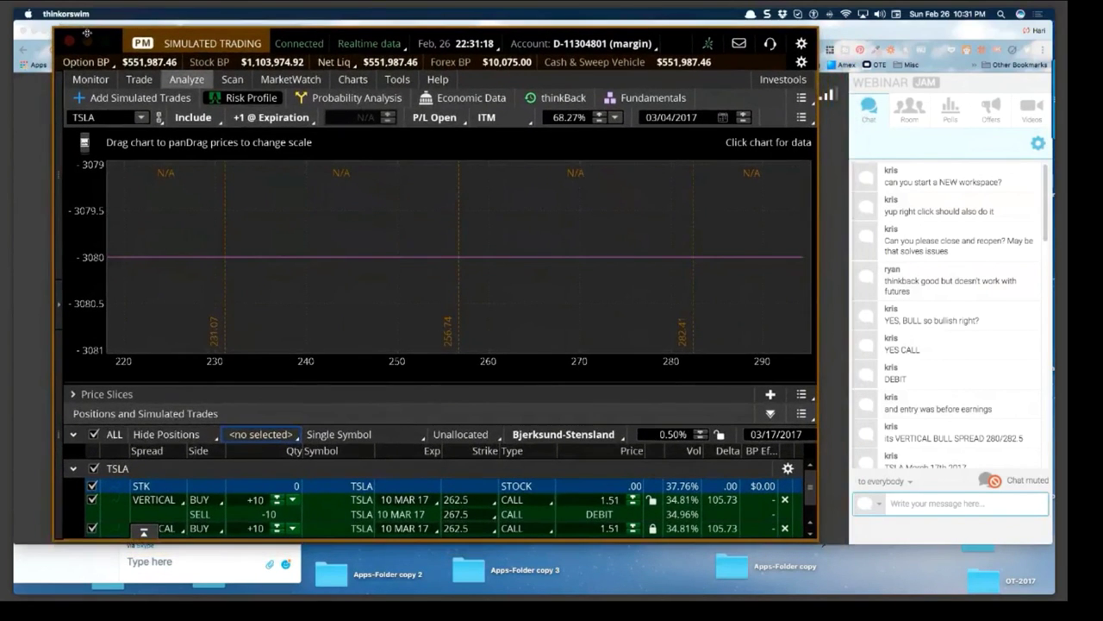
pyautogui.click(819, 545)
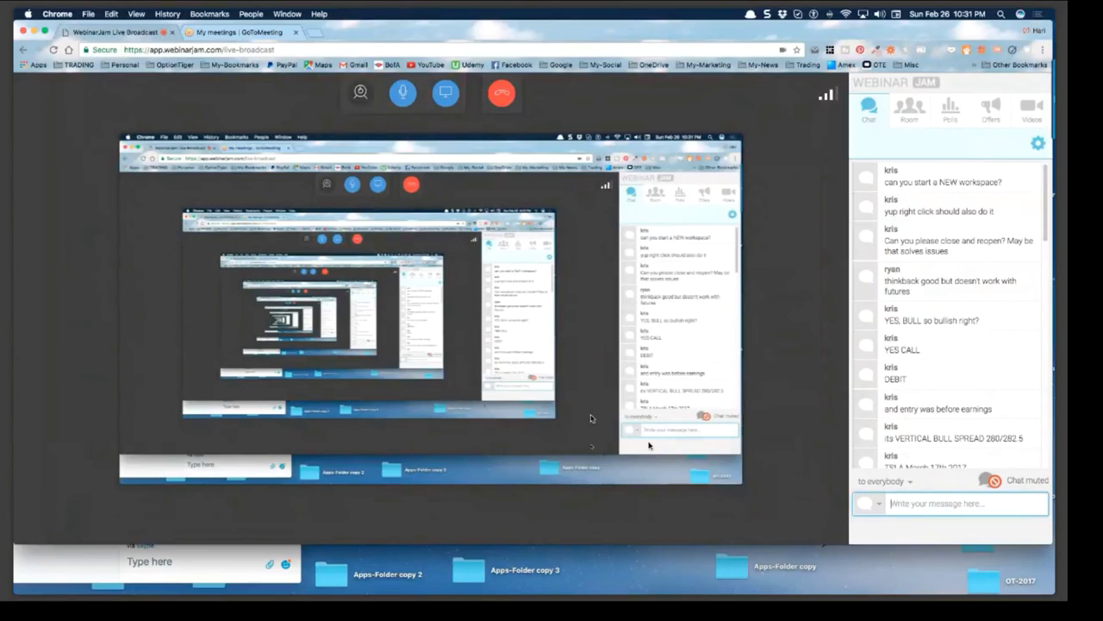
pyautogui.moveTo(35, 241)
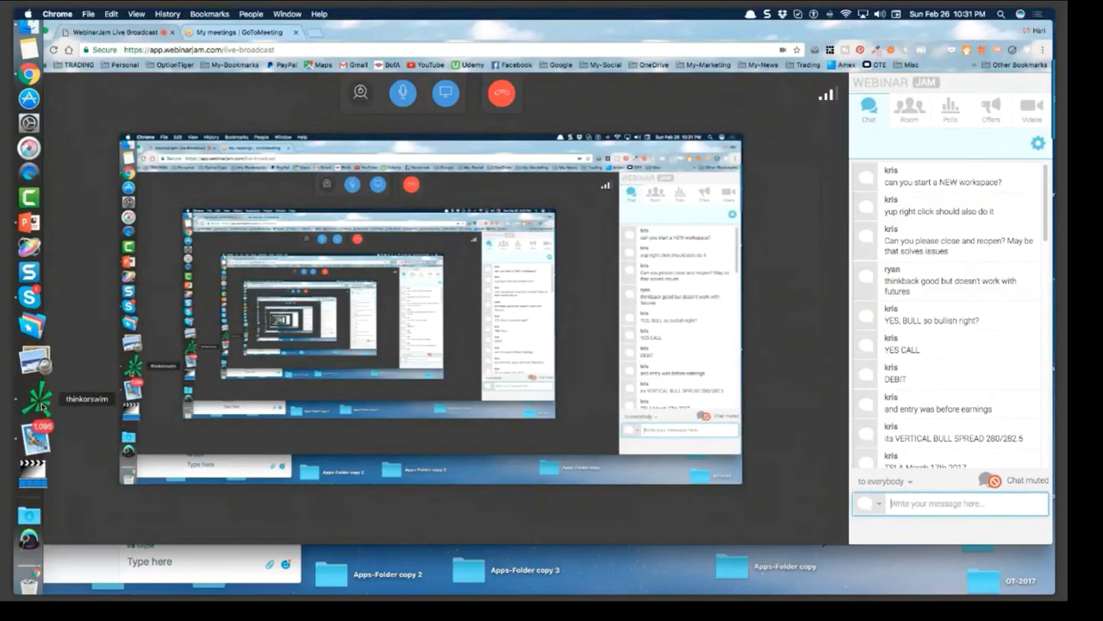
pyautogui.click(38, 402)
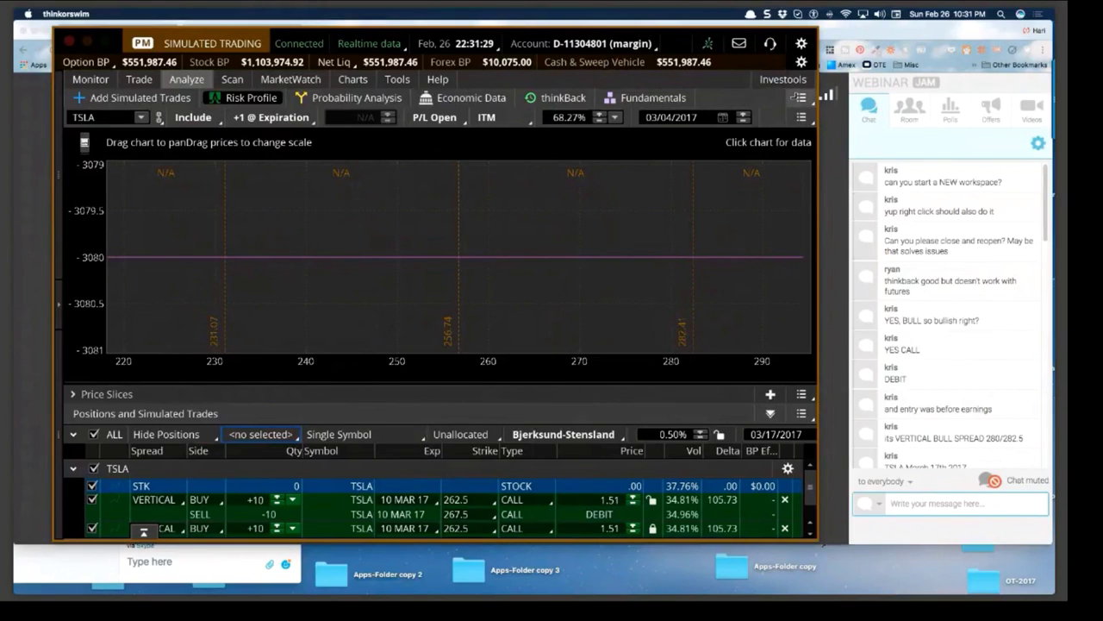
pyautogui.click(799, 97)
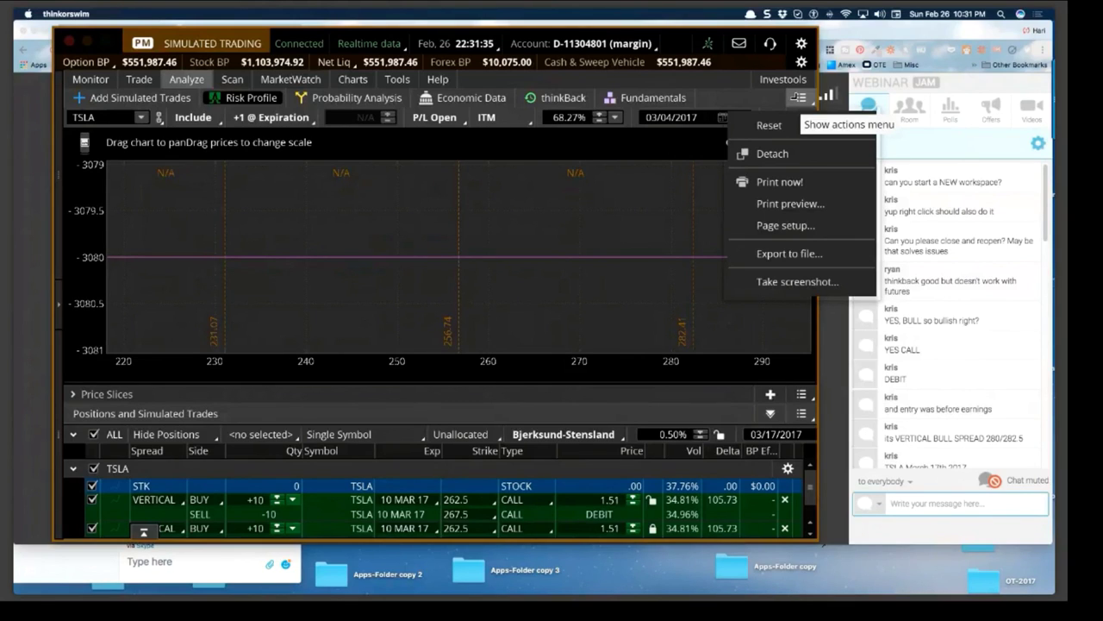
# Detach the TSLA vertical's risk profile into its own Analyze window, with the main window moved right.
pyautogui.click(764, 154)
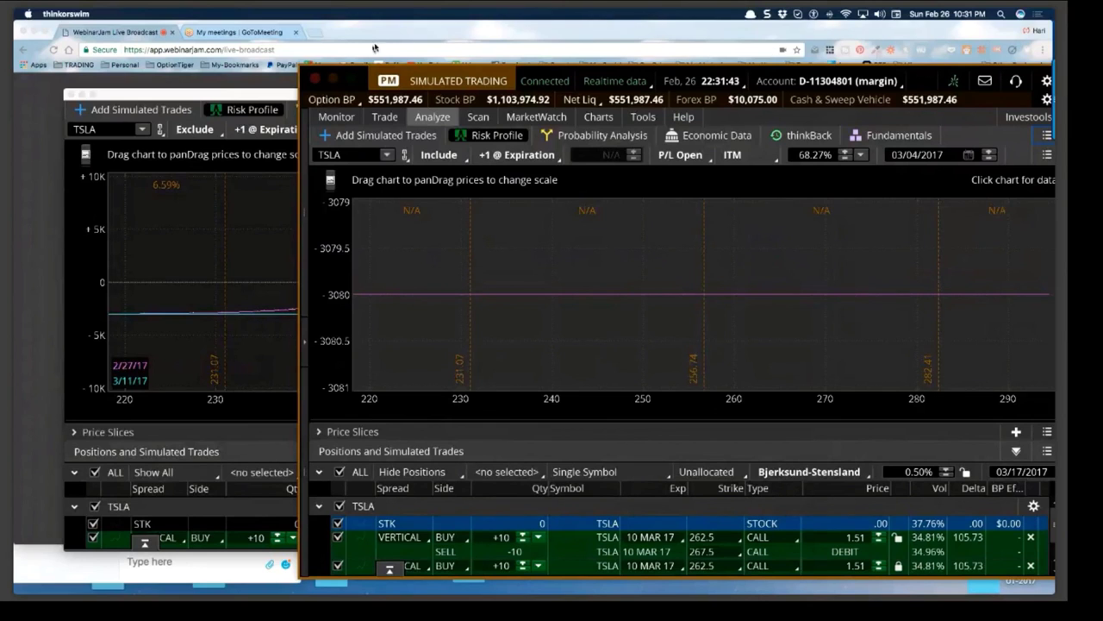
pyautogui.moveTo(351, 66); pyautogui.dragTo(621, 242)
pyautogui.moveTo(813, 205); pyautogui.dragTo(877, 184)
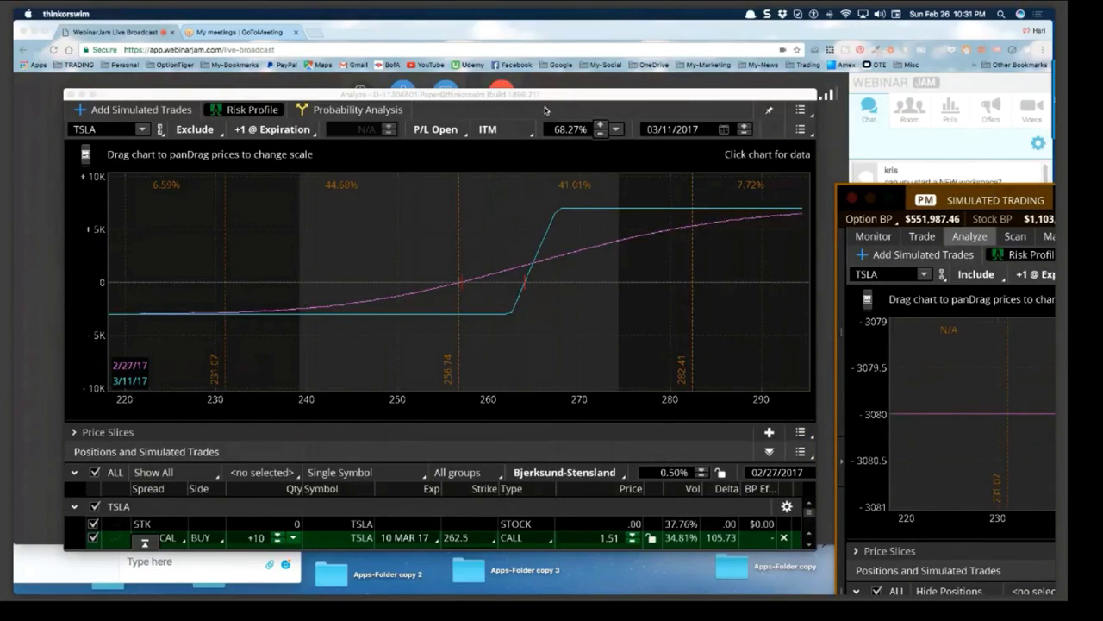
pyautogui.moveTo(552, 99); pyautogui.dragTo(559, 118)
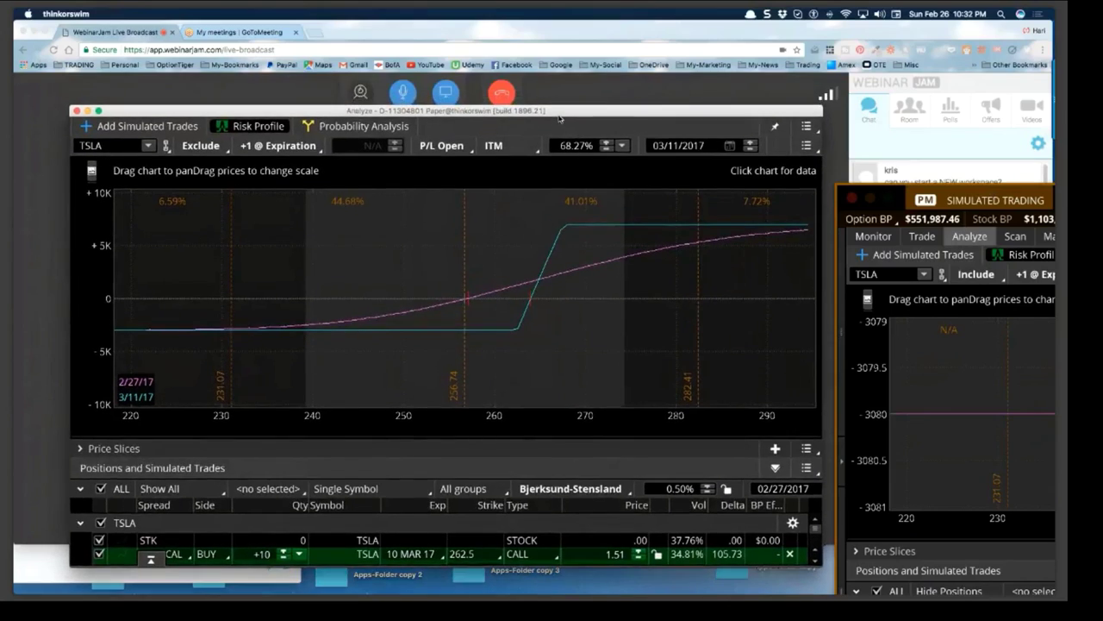